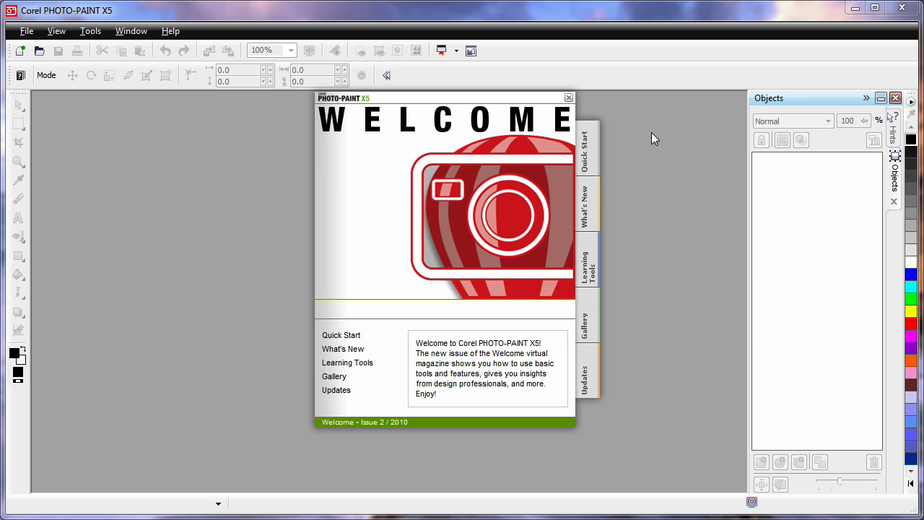
# - Open A-Seoul.jpg from the Pictures library in a maximized window, zoomed to fit
pyautogui.click(587, 163)
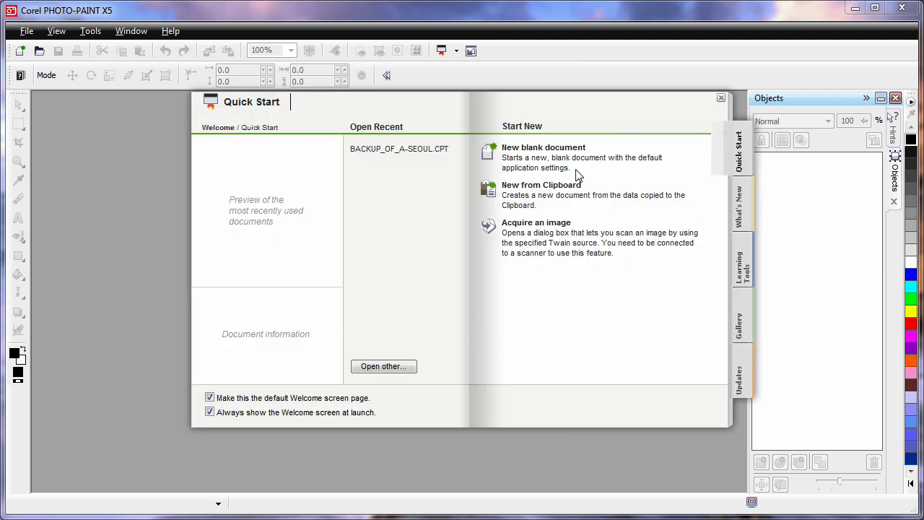
pyautogui.click(387, 367)
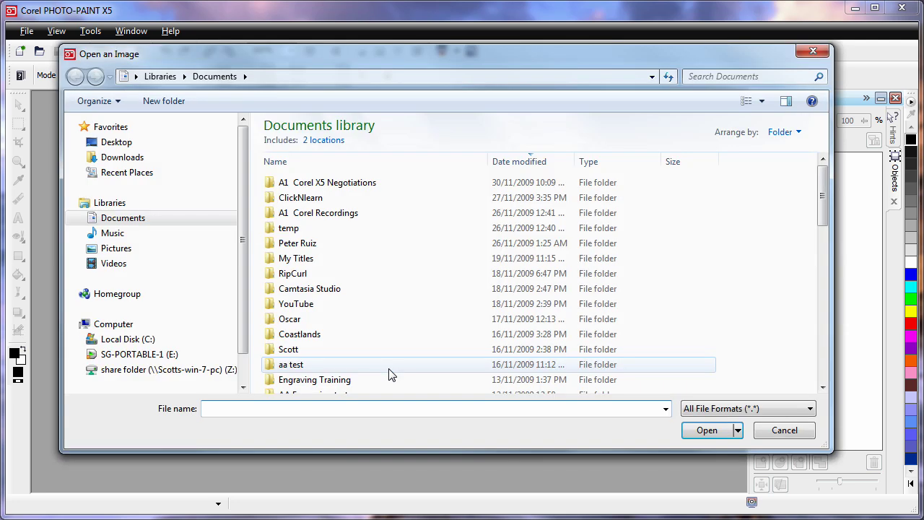
pyautogui.click(121, 250)
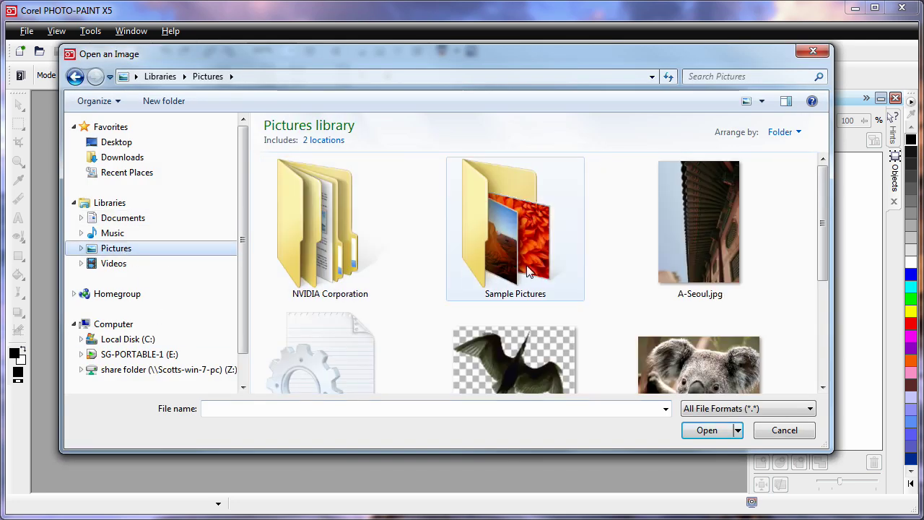
pyautogui.doubleClick(709, 229)
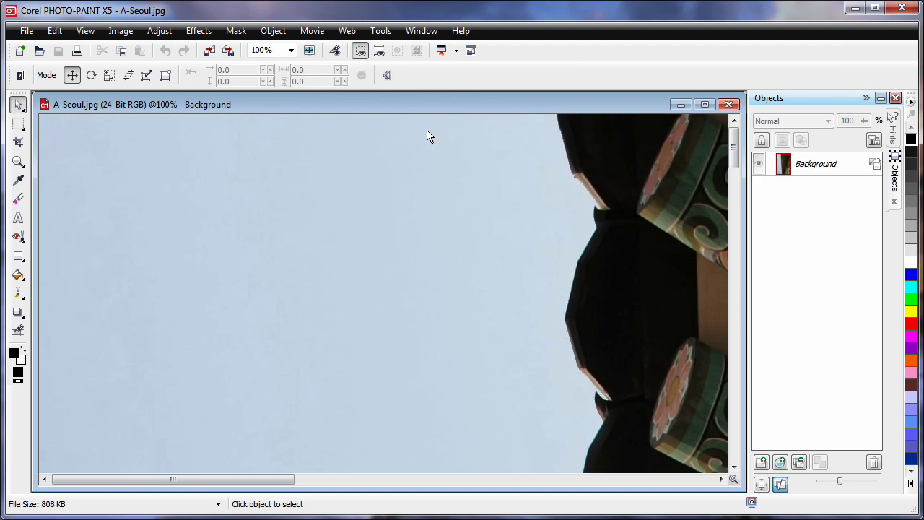
pyautogui.doubleClick(362, 101)
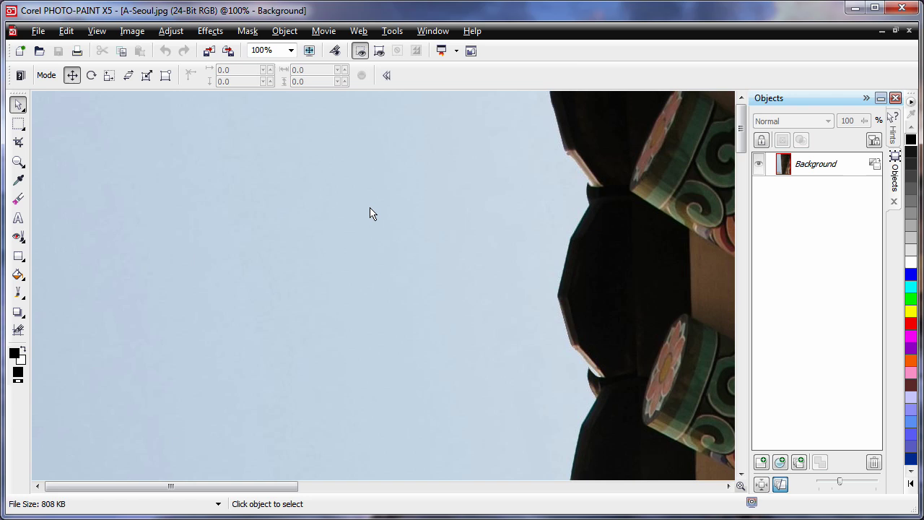
pyautogui.press('F4')
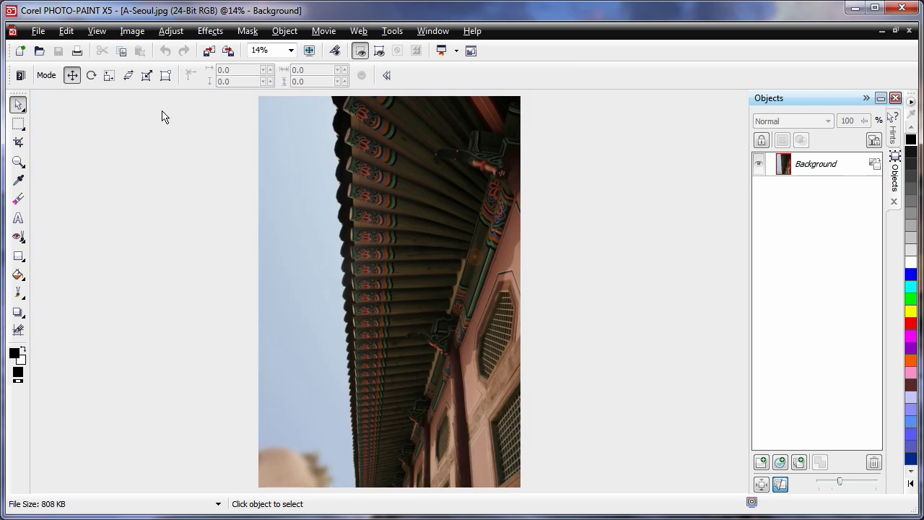
# - Rotate the photo 90° clockwise and zoom so it fills the window
pyautogui.click(133, 32)
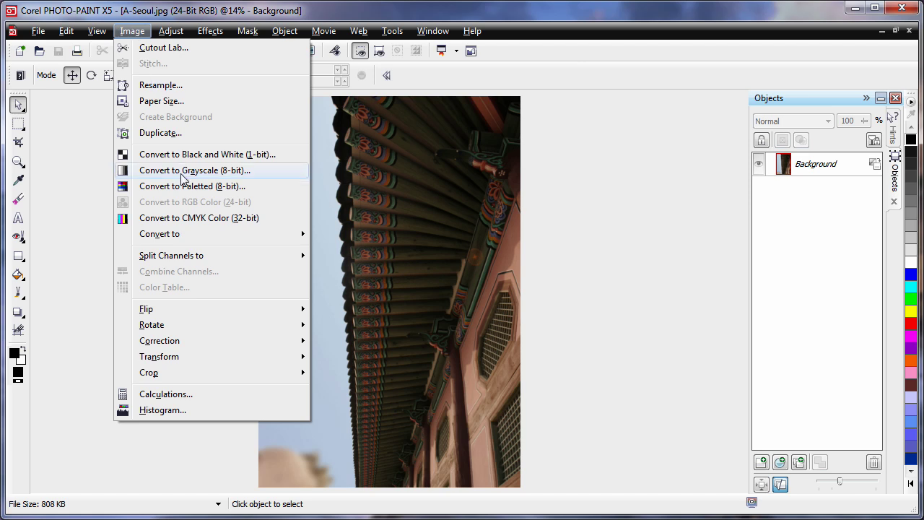
pyautogui.moveTo(195, 324)
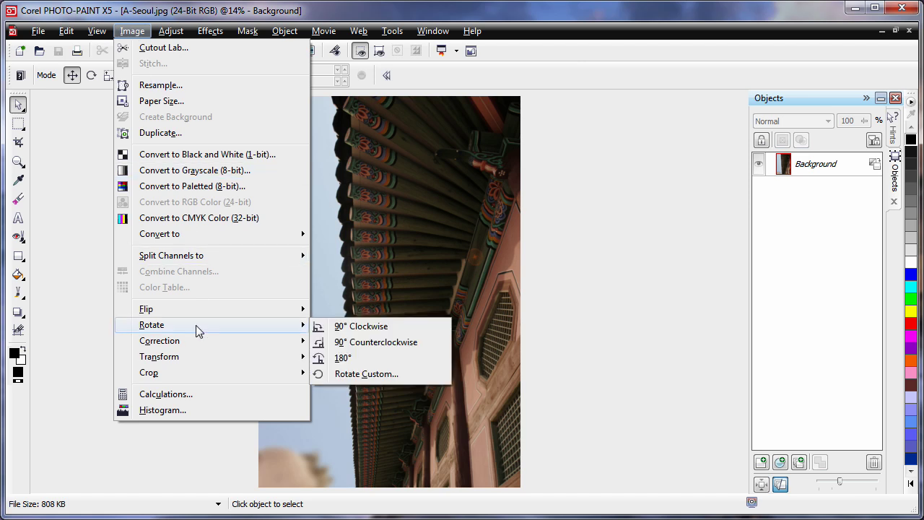
pyautogui.click(356, 326)
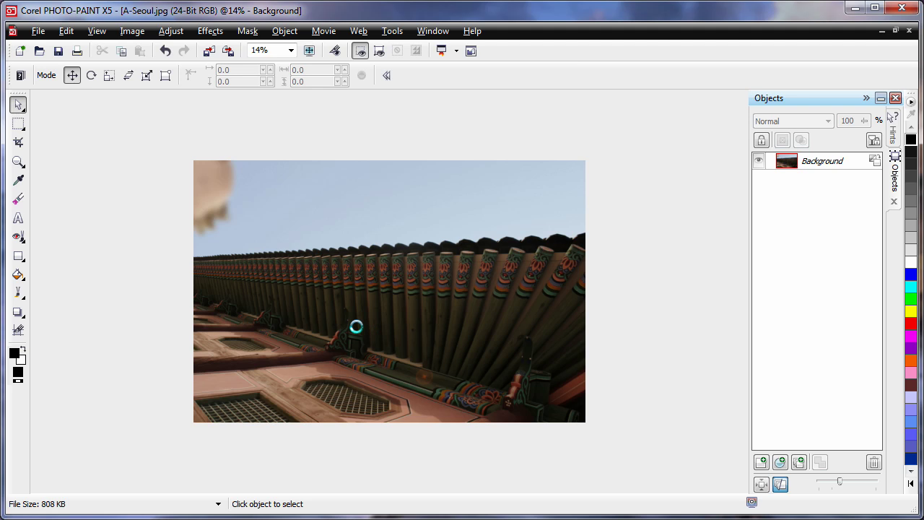
pyautogui.press('F4')
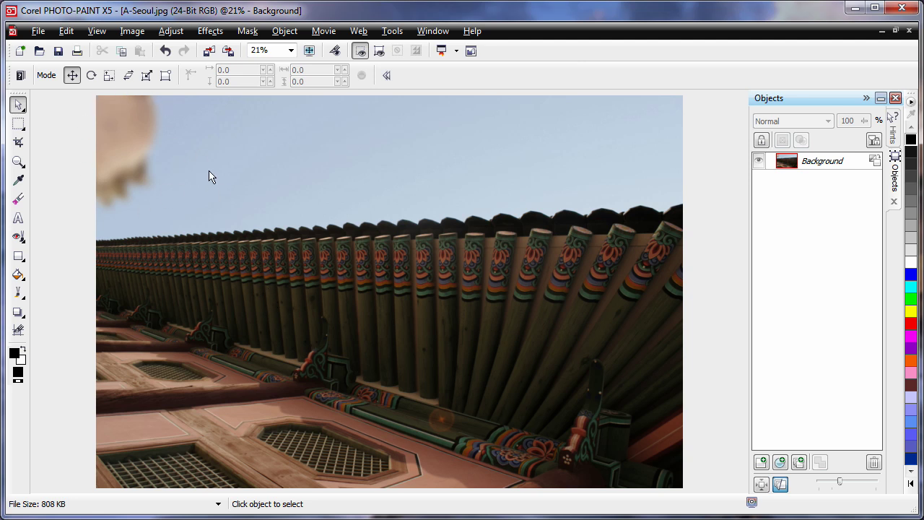
# - Clone sky over the blurry orange blob in the top-left corner using the Clone Tool
pyautogui.click(23, 244)
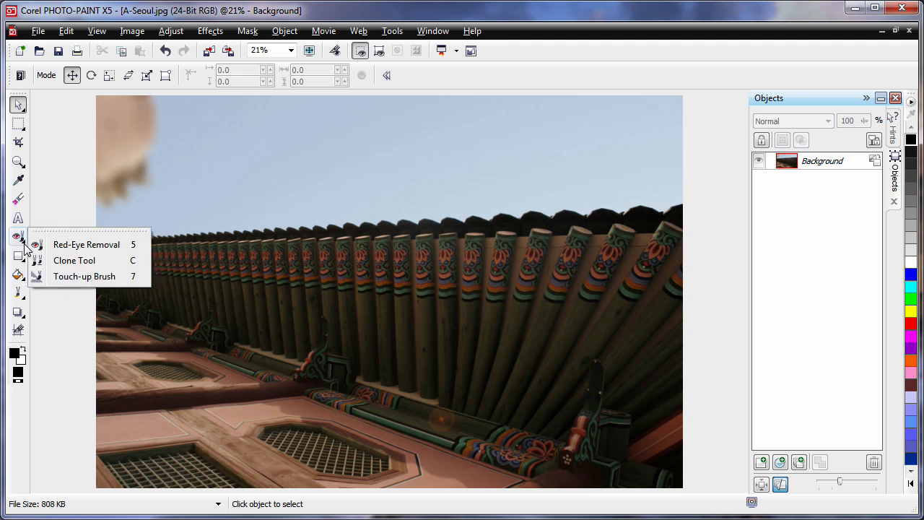
pyautogui.click(75, 261)
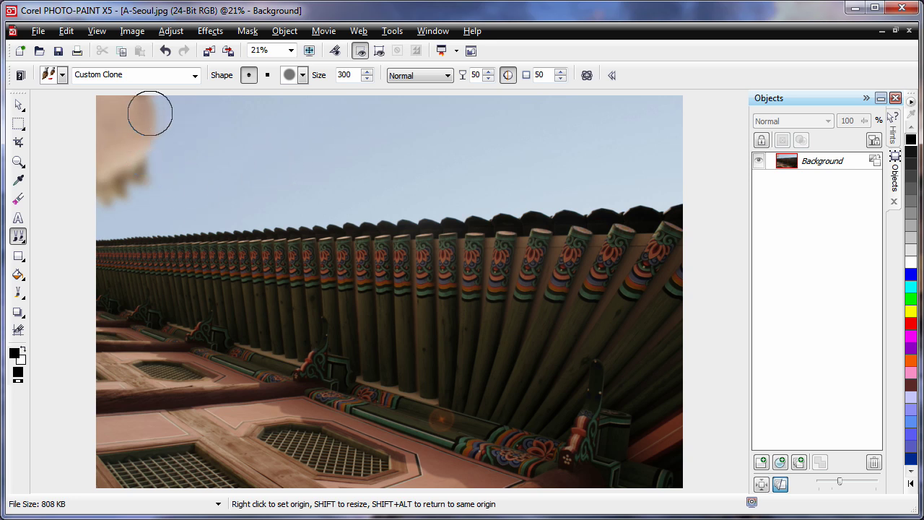
pyautogui.moveTo(151, 115)
pyautogui.mouseDown()
pyautogui.moveTo(148, 166)
pyautogui.moveTo(154, 111)
pyautogui.moveTo(145, 126)
pyautogui.moveTo(145, 108)
pyautogui.moveTo(140, 134)
pyautogui.moveTo(161, 154)
pyautogui.moveTo(154, 181)
pyautogui.moveTo(113, 202)
pyautogui.moveTo(103, 165)
pyautogui.moveTo(122, 102)
pyautogui.moveTo(113, 103)
pyautogui.moveTo(167, 142)
pyautogui.moveTo(173, 132)
pyautogui.mouseUp()
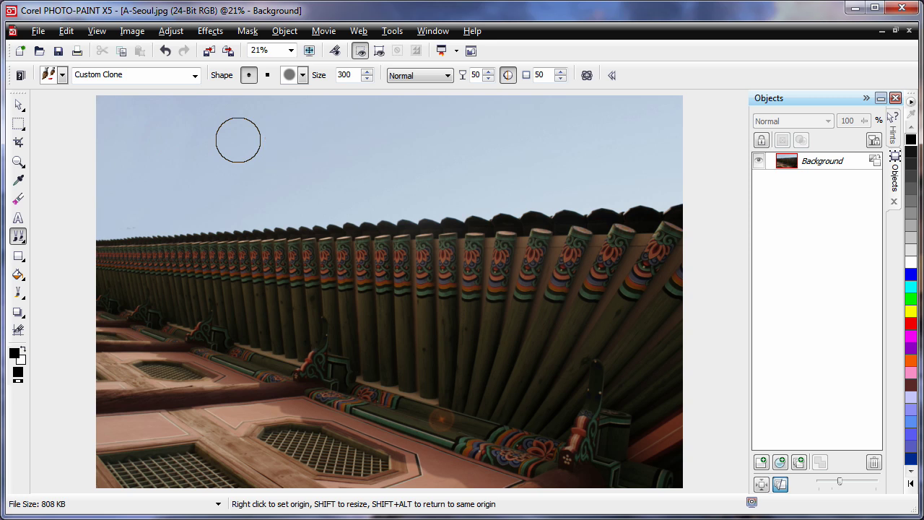
pyautogui.rightClick(152, 170)
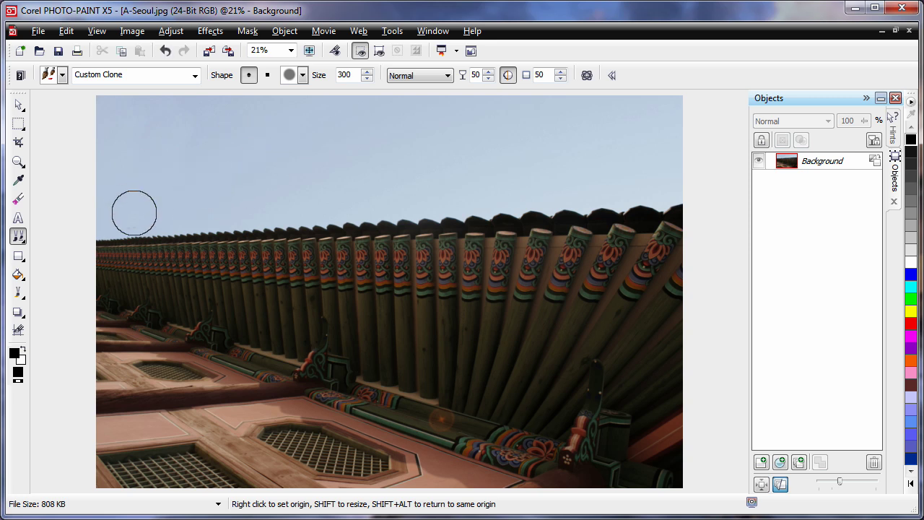
pyautogui.moveTo(132, 210); pyautogui.dragTo(215, 185)
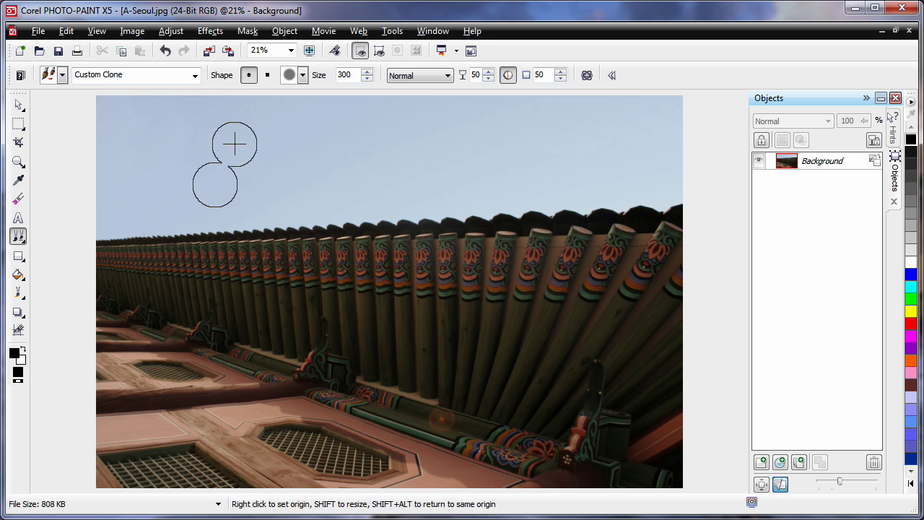
# - Magic-wand the sky in Additive mode at tolerance 12, then invert the mask onto the building
pyautogui.click(21, 128)
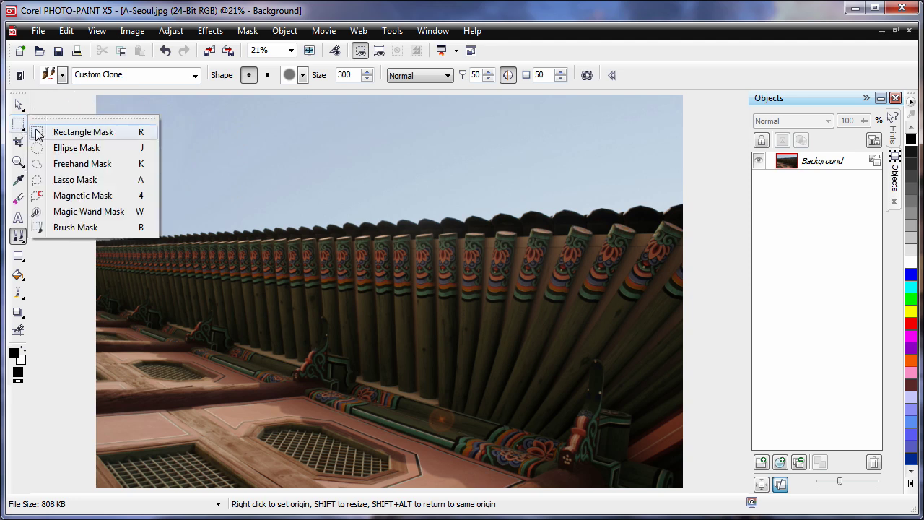
pyautogui.click(82, 211)
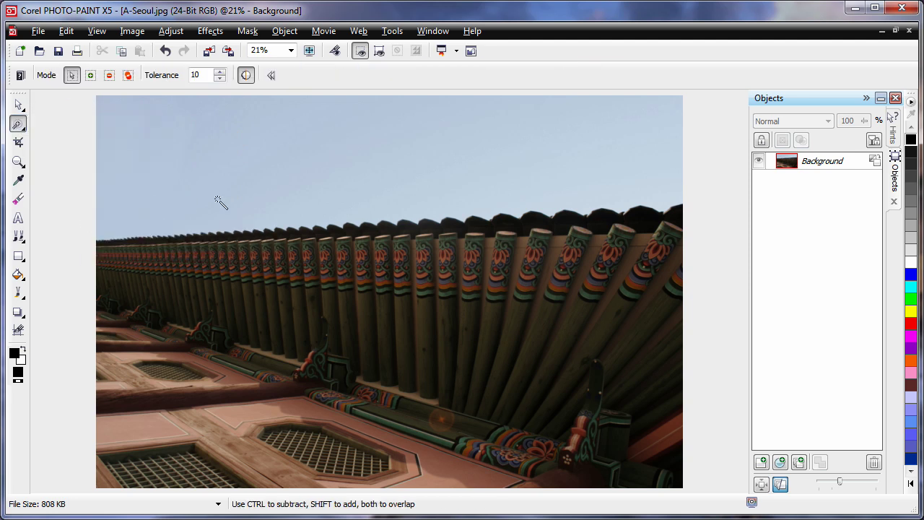
pyautogui.click(91, 76)
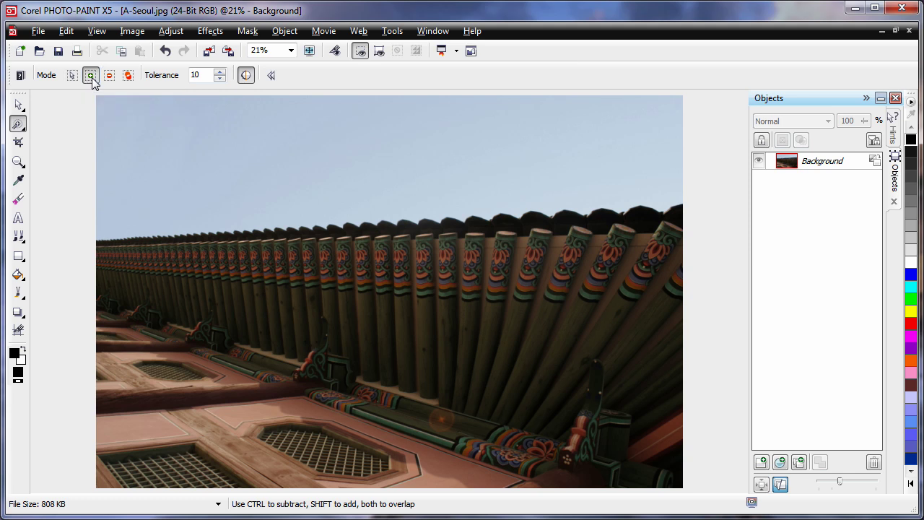
pyautogui.click(220, 72)
pyautogui.click(220, 72)
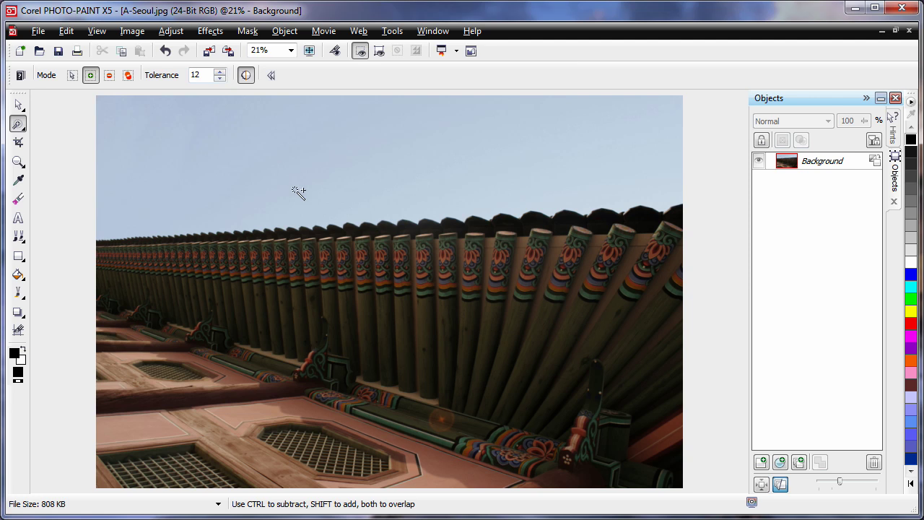
pyautogui.click(116, 109)
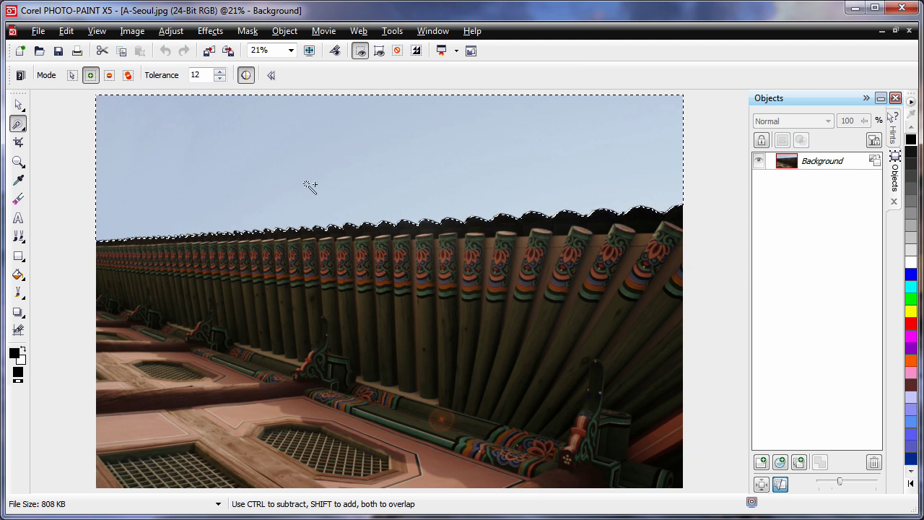
pyautogui.click(417, 51)
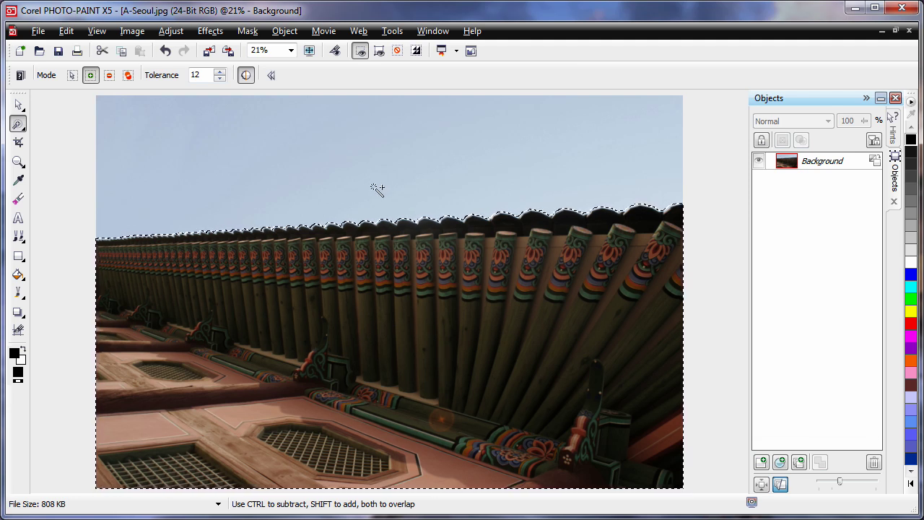
# - Cut the masked roof and building into a new object, Object 1
pyautogui.click(286, 32)
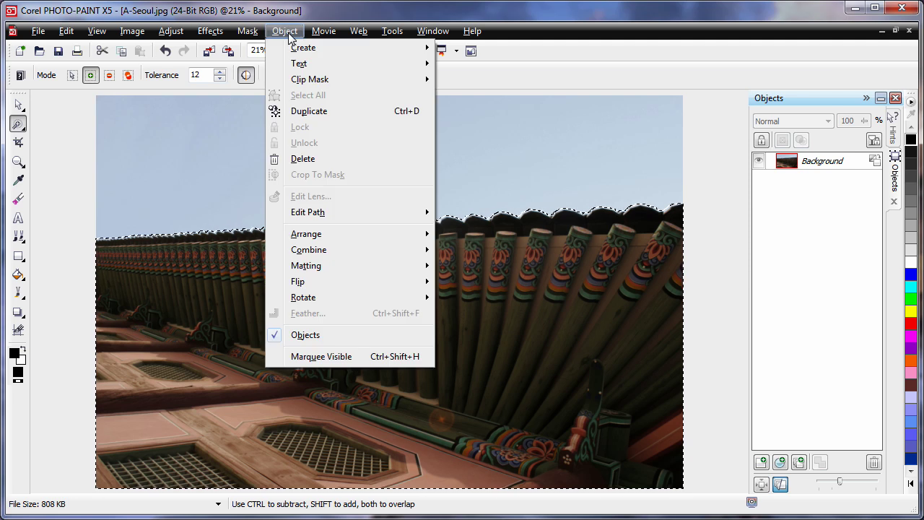
pyautogui.moveTo(298, 48)
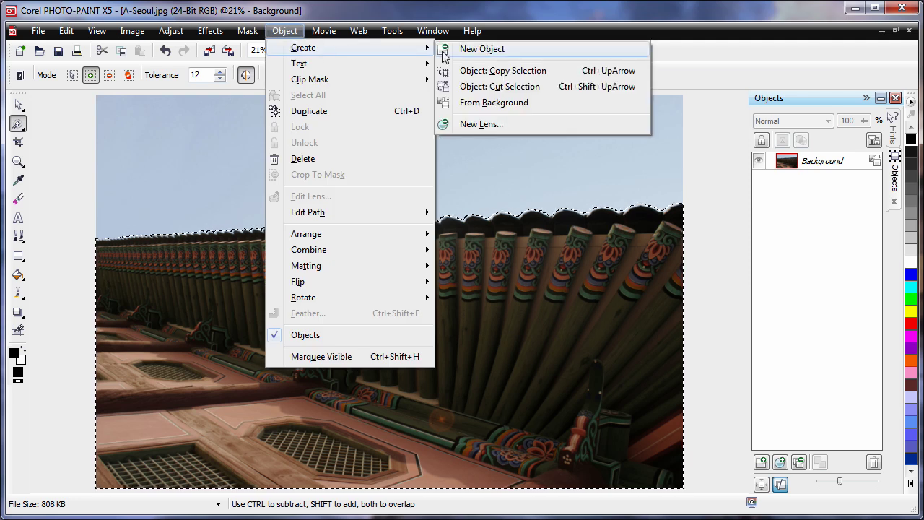
pyautogui.click(532, 88)
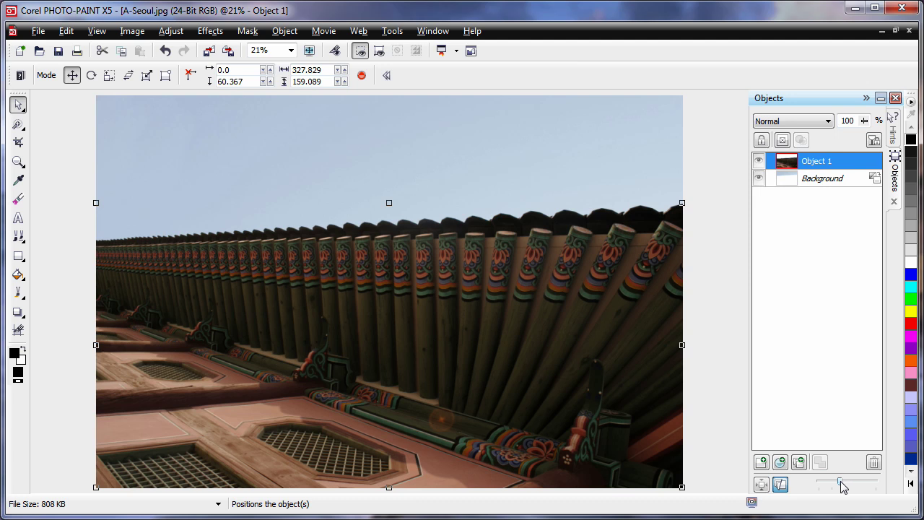
# - Enlarge the Objects docker thumbnails and turn on Thumbnail Extents Mode
pyautogui.moveTo(840, 483); pyautogui.dragTo(879, 485)
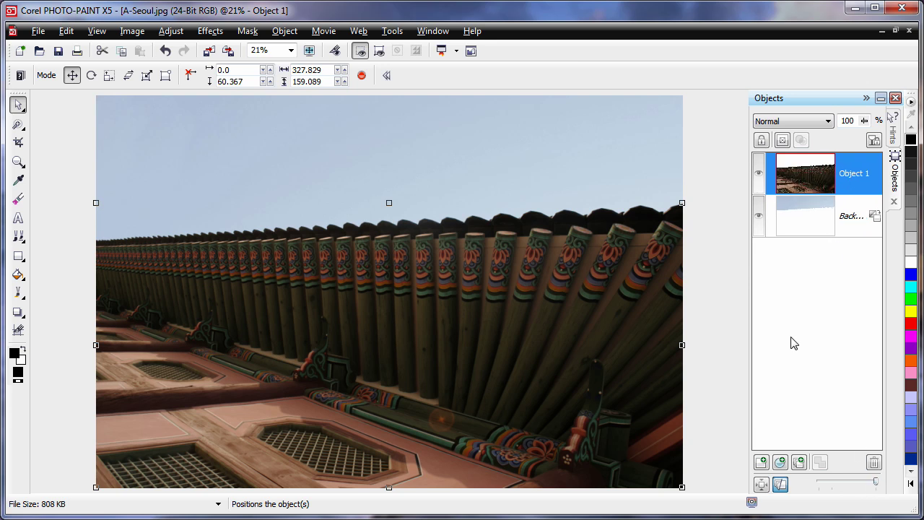
pyautogui.click(761, 486)
# - Give the Background temperature 8,063, tint 24, saturation 21 and contrast -14 in Image Adjustment Lab
pyautogui.moveTo(798, 165)
pyautogui.click(798, 221)
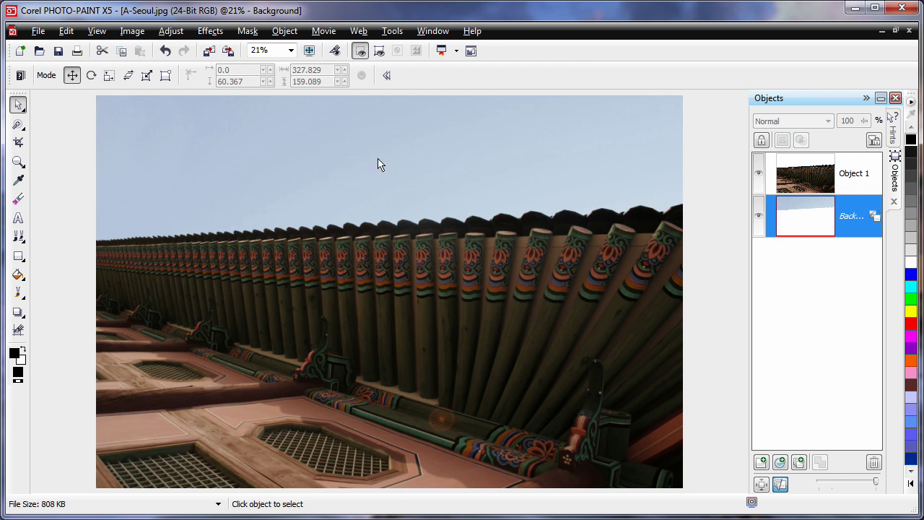
pyautogui.click(171, 31)
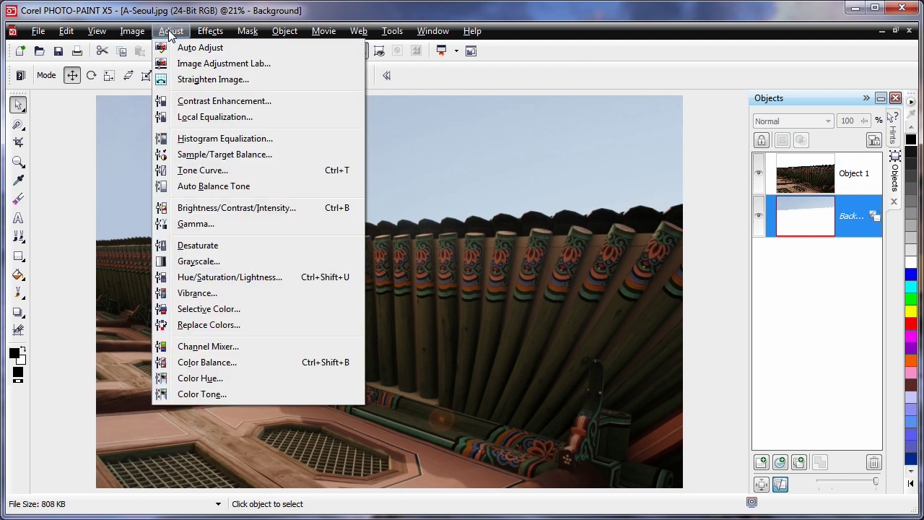
pyautogui.click(230, 64)
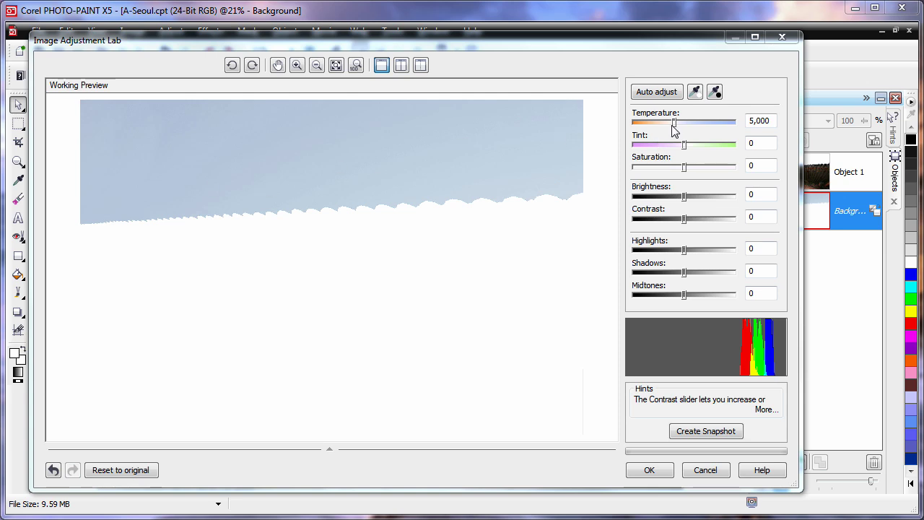
pyautogui.moveTo(676, 129); pyautogui.dragTo(695, 171)
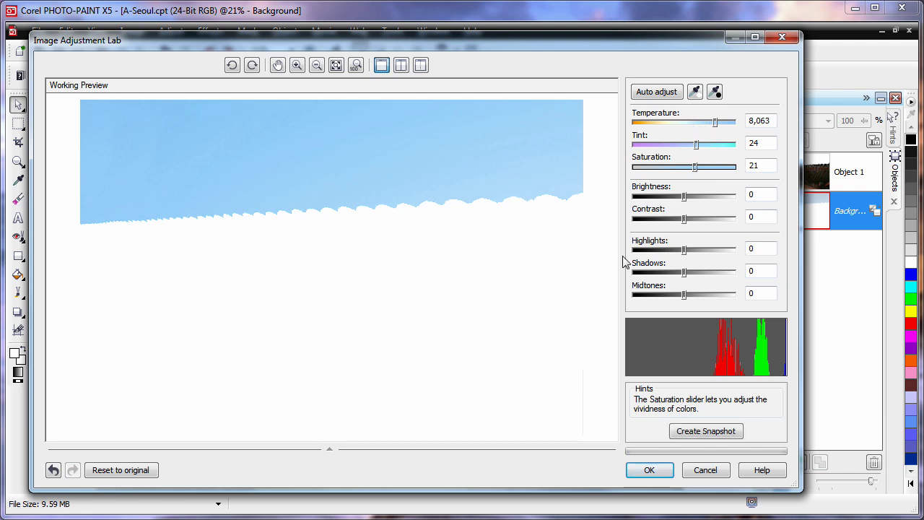
pyautogui.moveTo(685, 220); pyautogui.dragTo(677, 222)
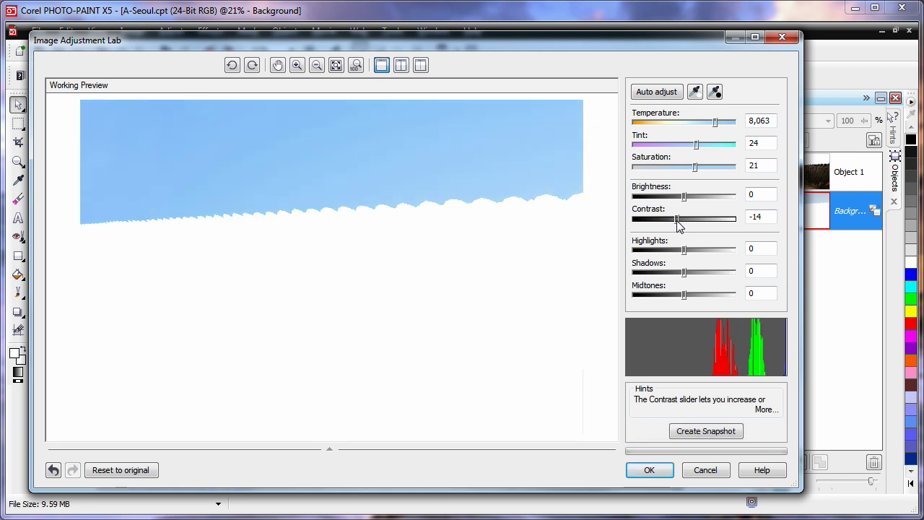
pyautogui.click(650, 470)
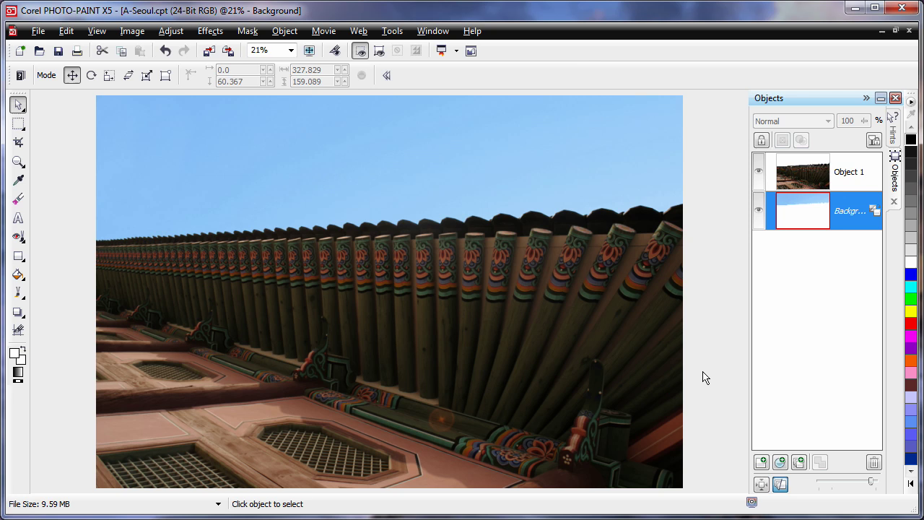
# - Set Object 1 to saturation 21, contrast 20 and midtones 14 in Image Adjustment Lab
pyautogui.click(810, 177)
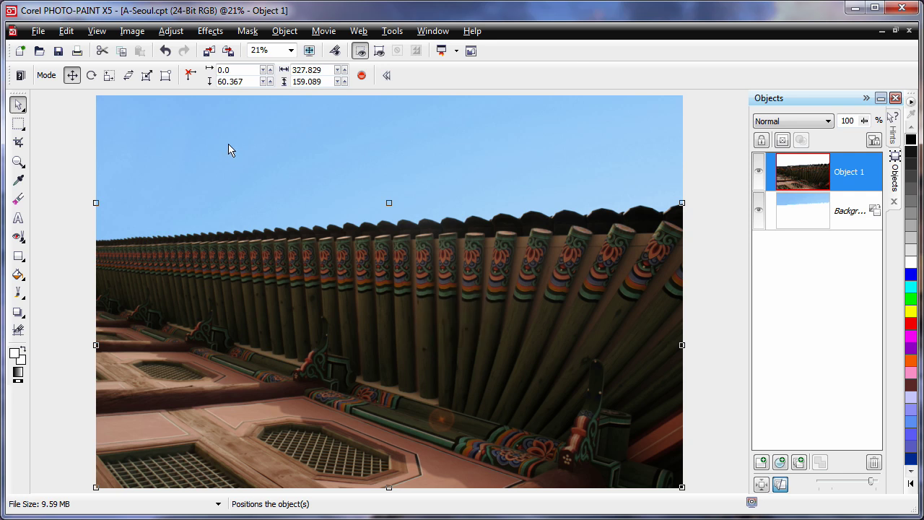
pyautogui.click(170, 31)
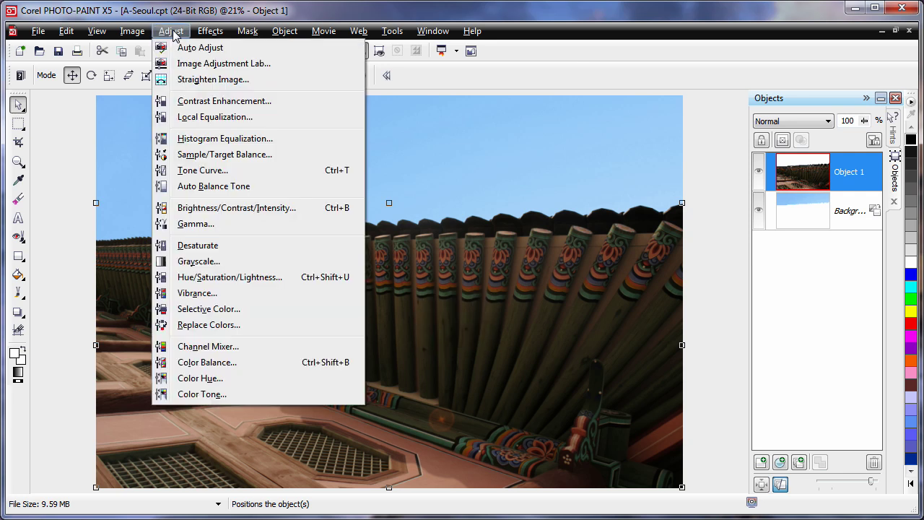
pyautogui.click(221, 64)
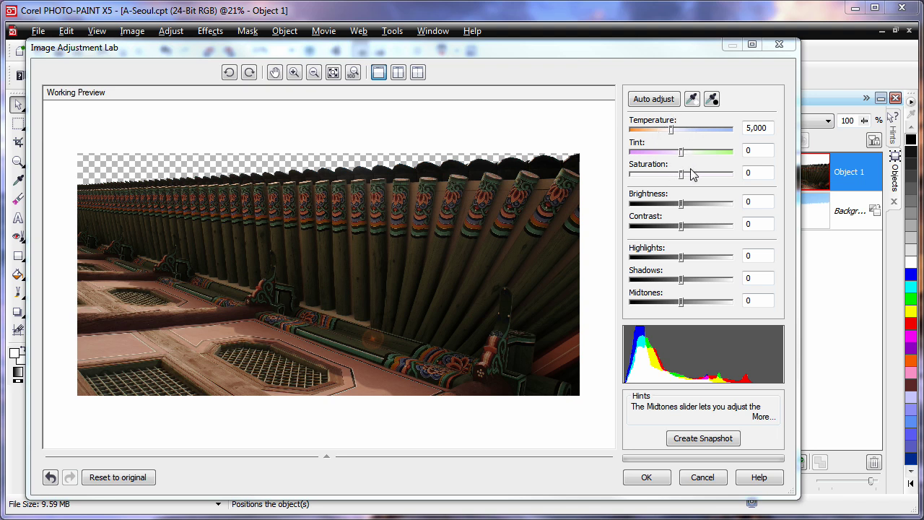
pyautogui.moveTo(683, 179); pyautogui.dragTo(694, 181)
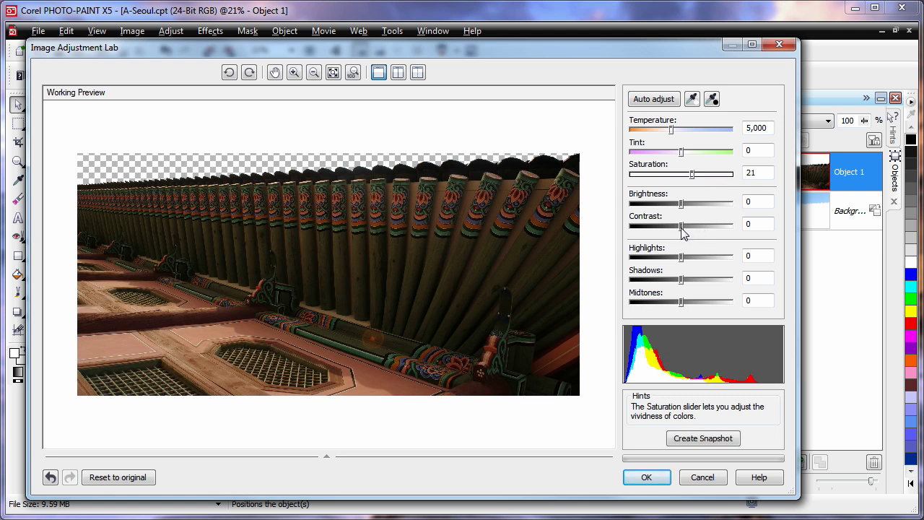
pyautogui.moveTo(684, 228); pyautogui.dragTo(693, 230)
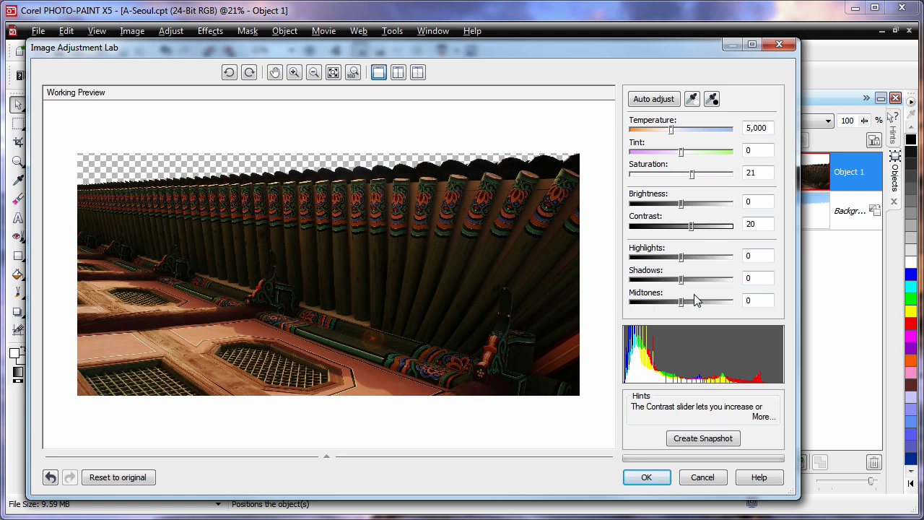
pyautogui.moveTo(682, 304); pyautogui.dragTo(690, 307)
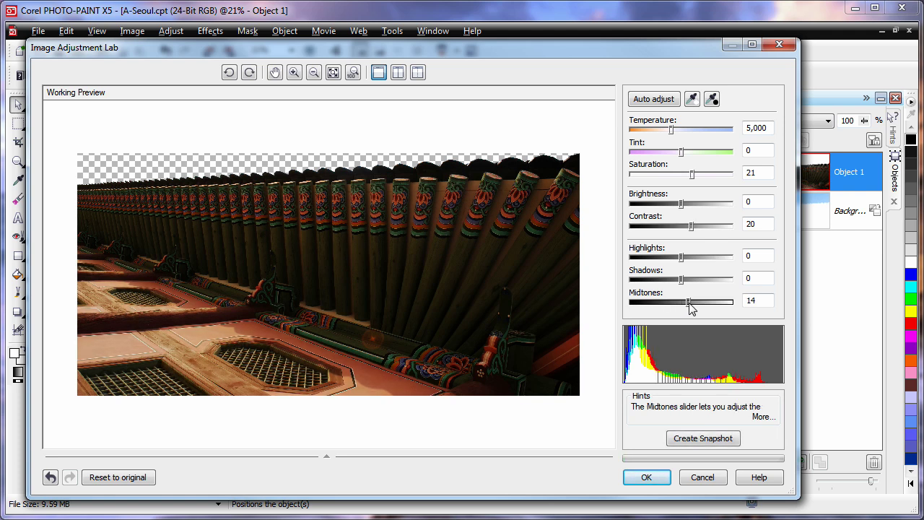
# - Snapshot the adjustments, compare them against the original via Reset, and apply them
pyautogui.click(707, 439)
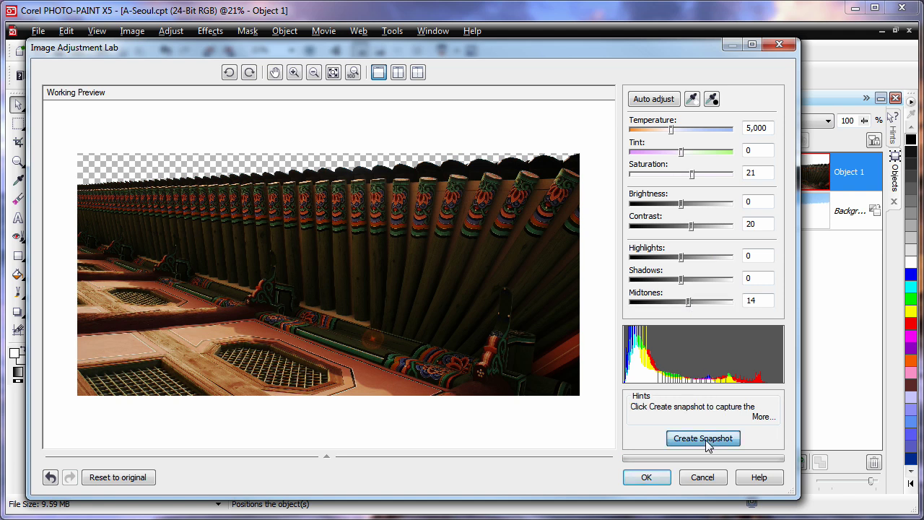
pyautogui.click(131, 480)
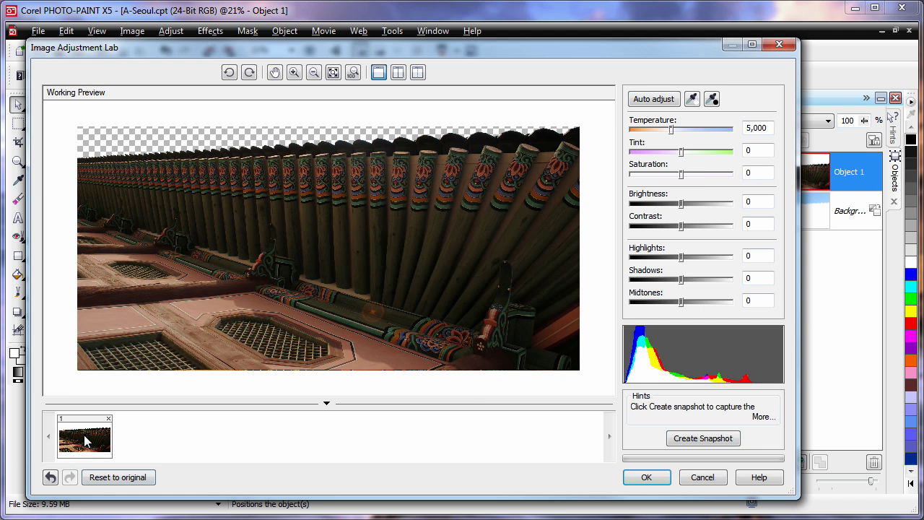
pyautogui.click(85, 440)
pyautogui.click(120, 482)
pyautogui.click(87, 443)
pyautogui.click(116, 478)
pyautogui.click(89, 438)
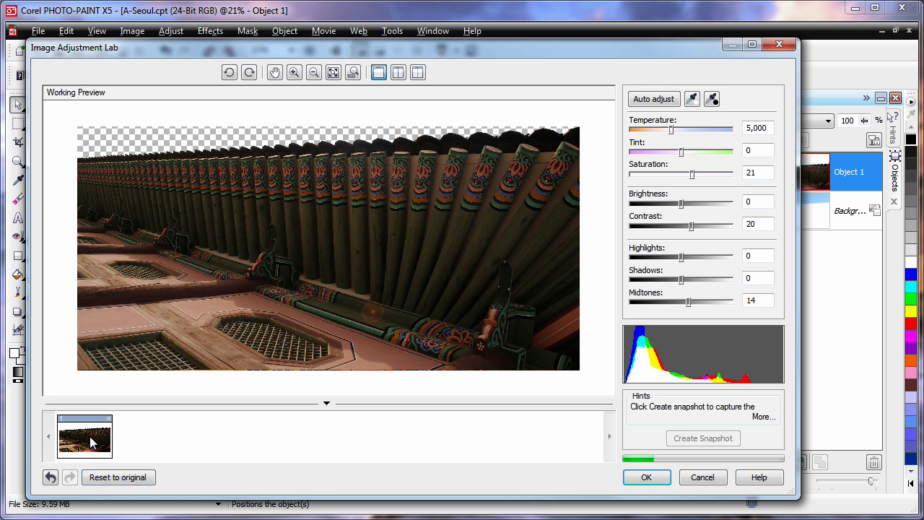
pyautogui.click(646, 478)
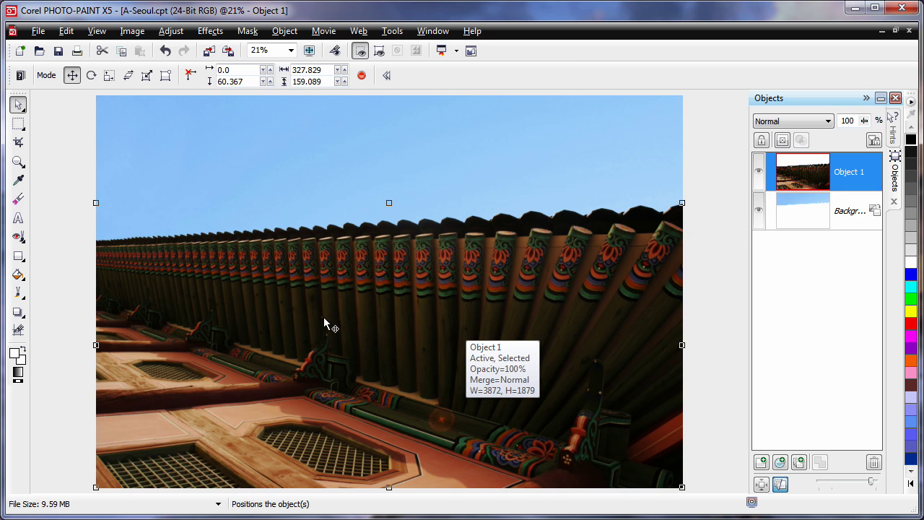
# - Add 'Seoul' across the sky in 300 pt white Arial as a new text object
pyautogui.click(18, 219)
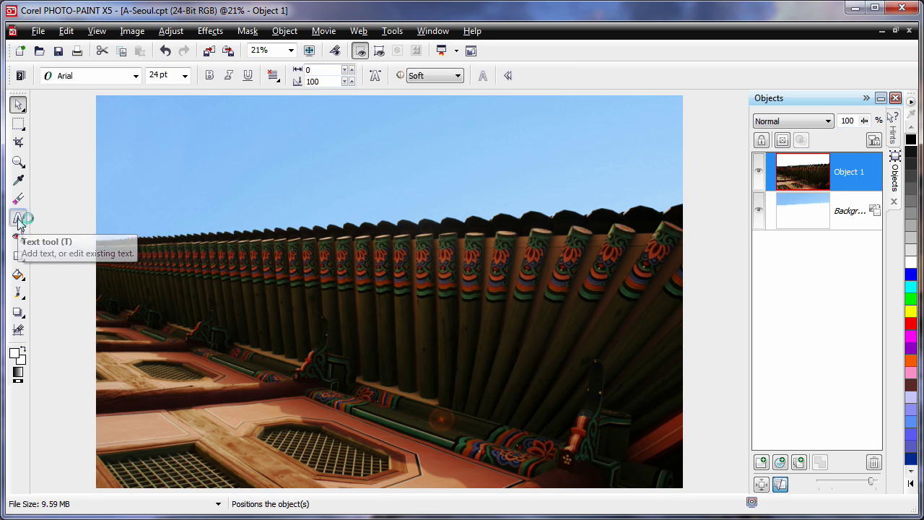
pyautogui.click(166, 76)
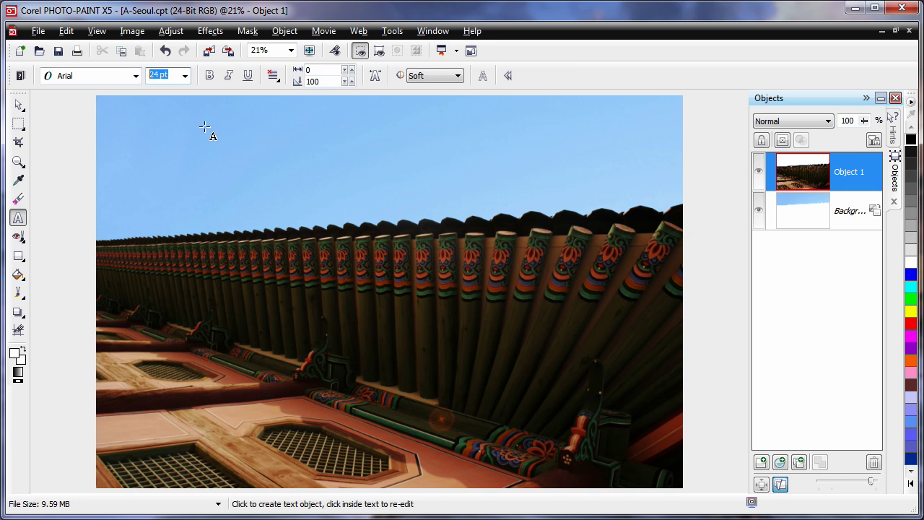
pyautogui.write('300')
pyautogui.click(139, 220)
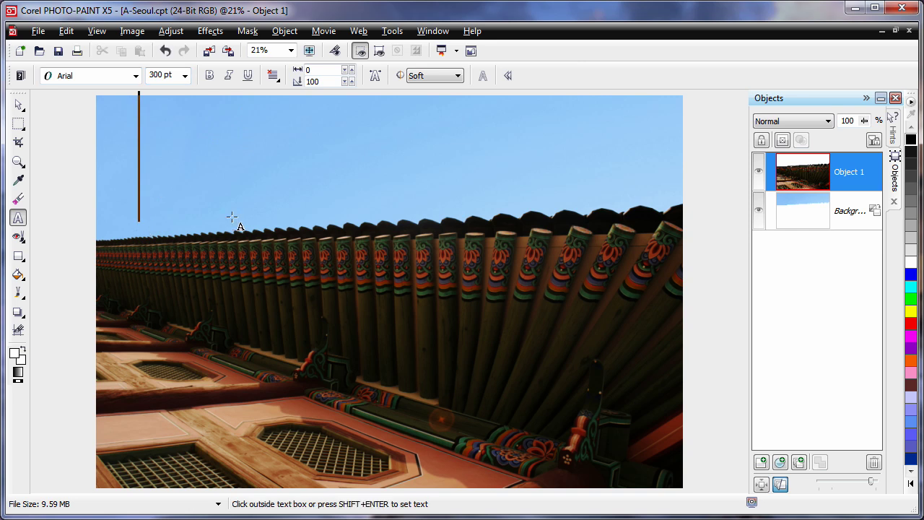
pyautogui.write('S')
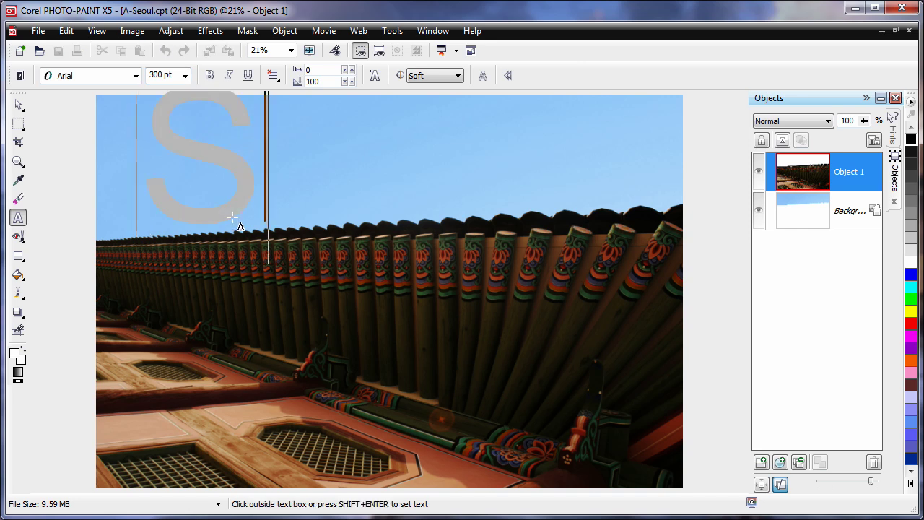
pyautogui.write('eoul')
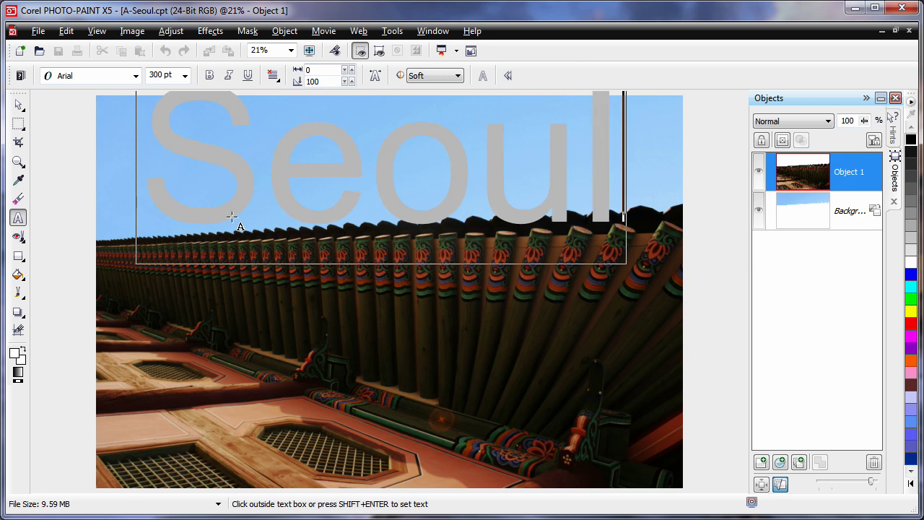
pyautogui.moveTo(152, 140); pyautogui.dragTo(618, 160)
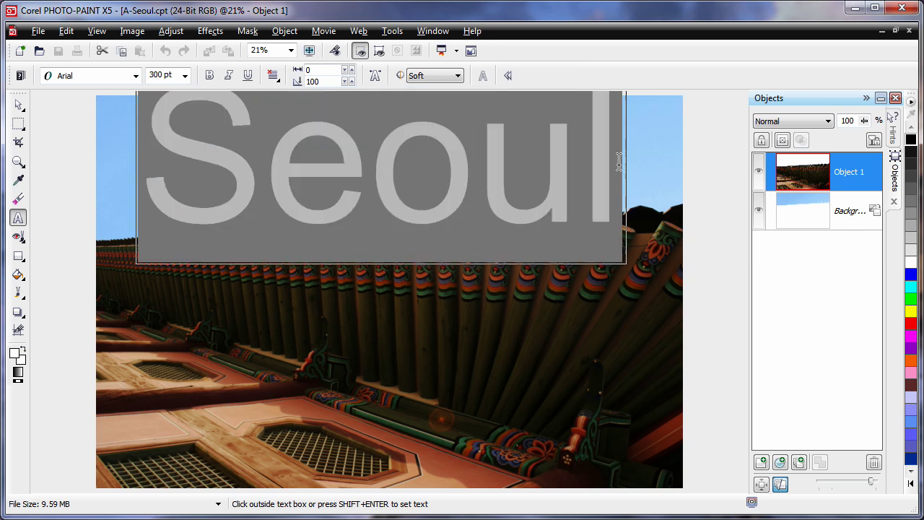
pyautogui.click(910, 264)
pyautogui.click(18, 105)
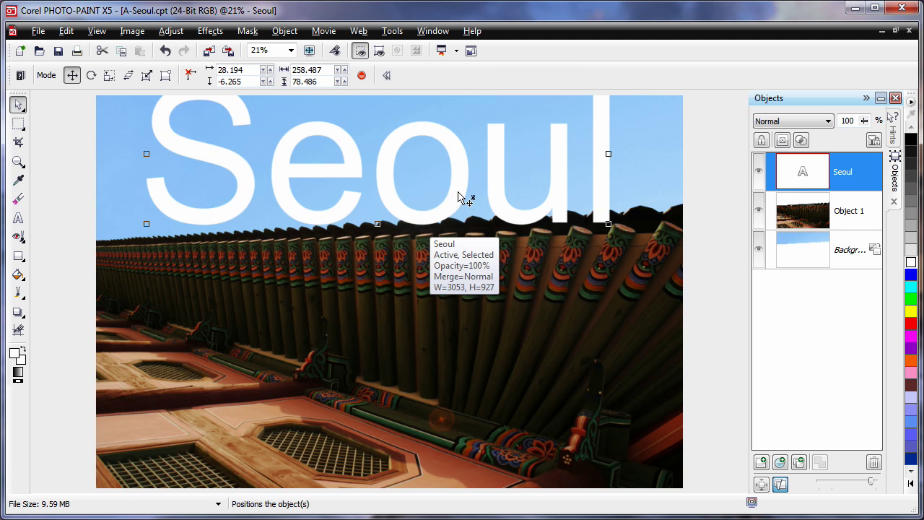
# - Move the Seoul text to the top-left, scale it to the photo's full width, and apply
pyautogui.moveTo(464, 200); pyautogui.dragTo(407, 205)
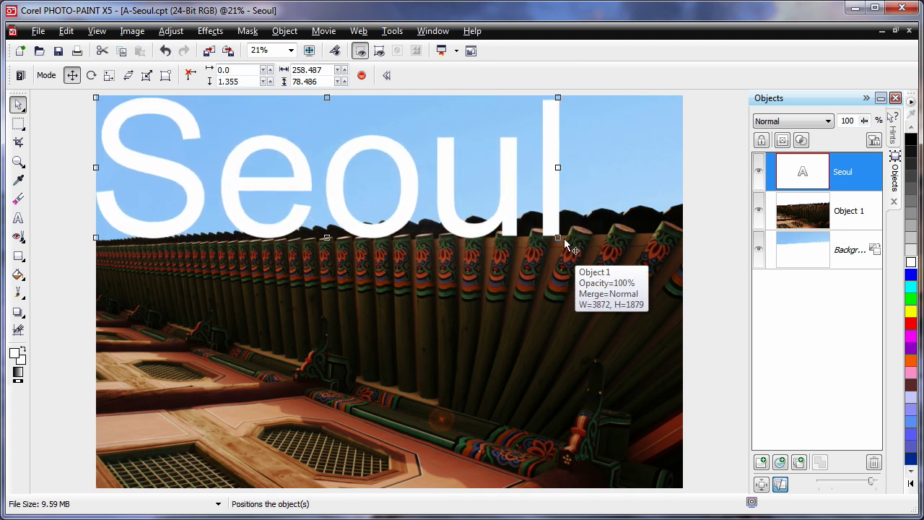
pyautogui.moveTo(557, 236); pyautogui.dragTo(681, 275)
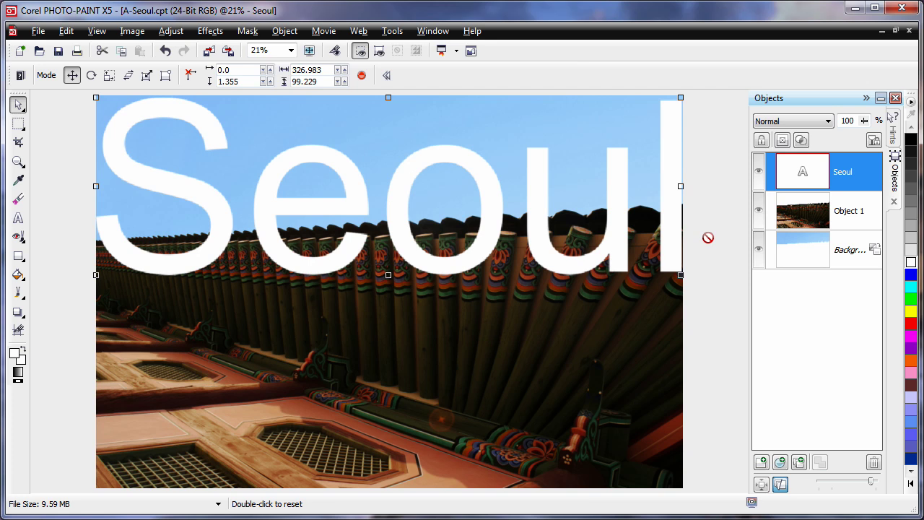
pyautogui.rightClick(621, 227)
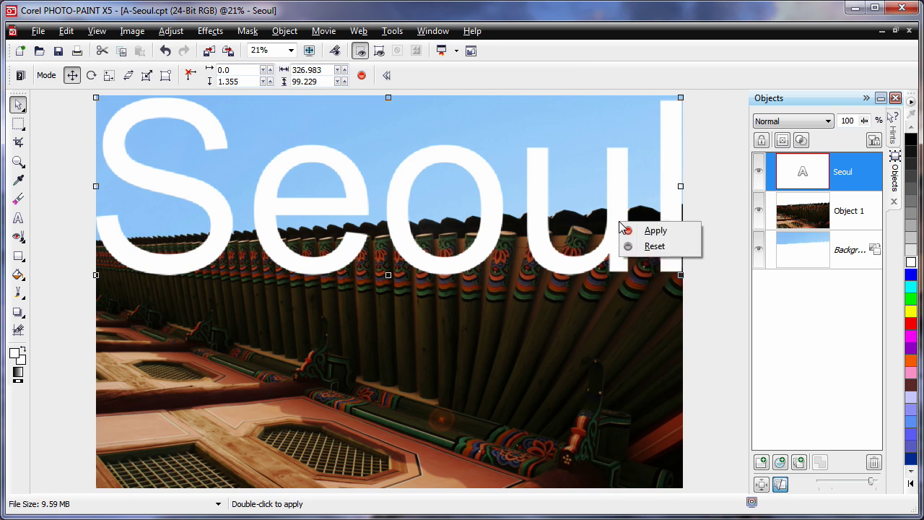
pyautogui.click(656, 232)
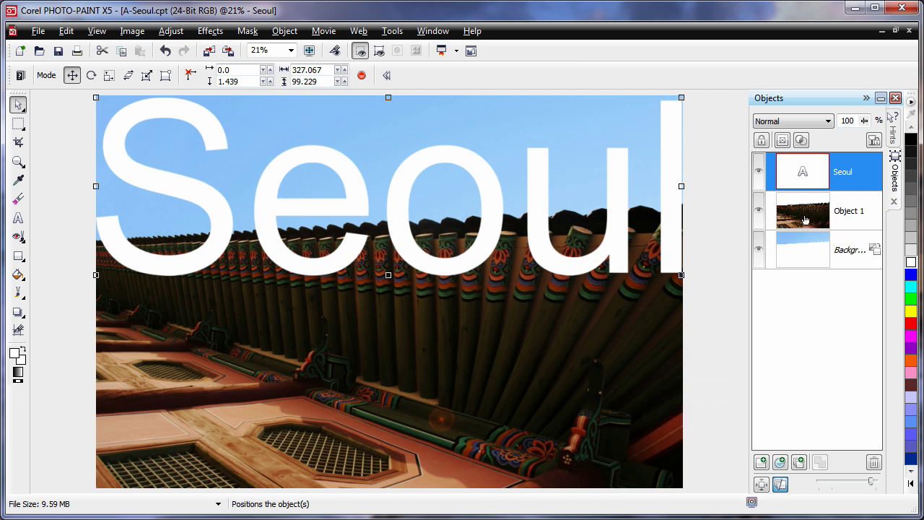
# - Stack Object 1 above the Seoul text in the Objects docker, then select the Seoul text
pyautogui.moveTo(804, 220); pyautogui.dragTo(803, 163)
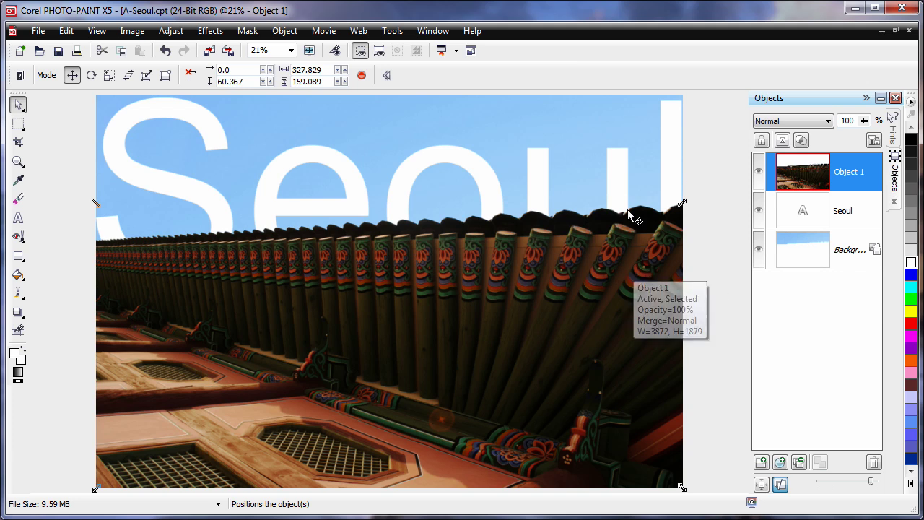
pyautogui.click(206, 130)
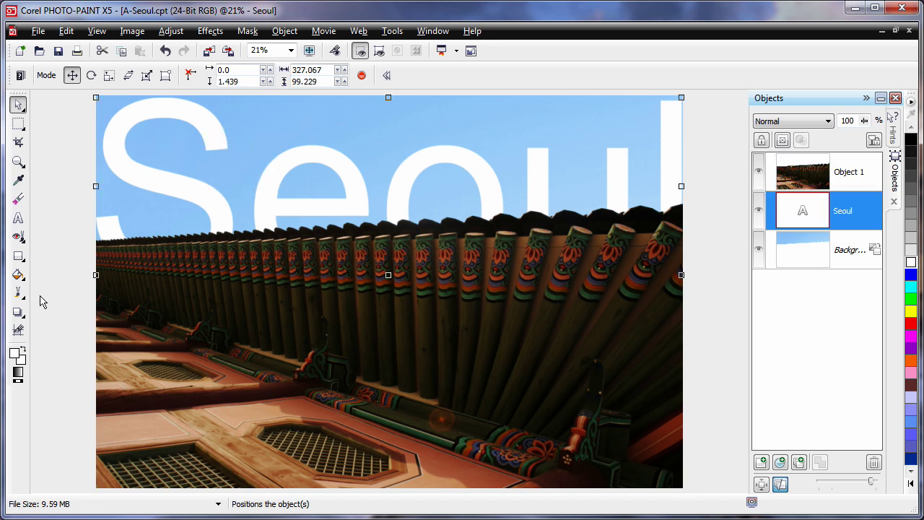
# - Give the Seoul text a Flat transparency with the Object Transparency tool
pyautogui.click(23, 317)
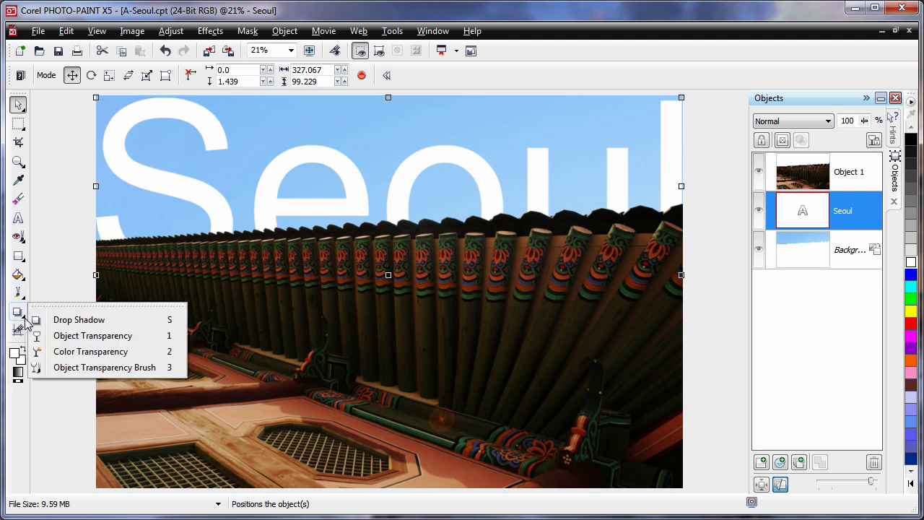
pyautogui.click(117, 340)
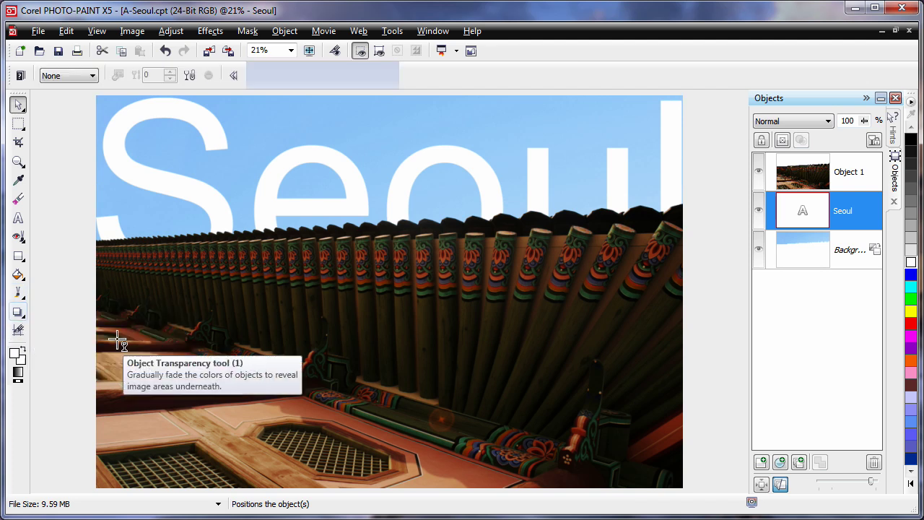
pyautogui.click(92, 76)
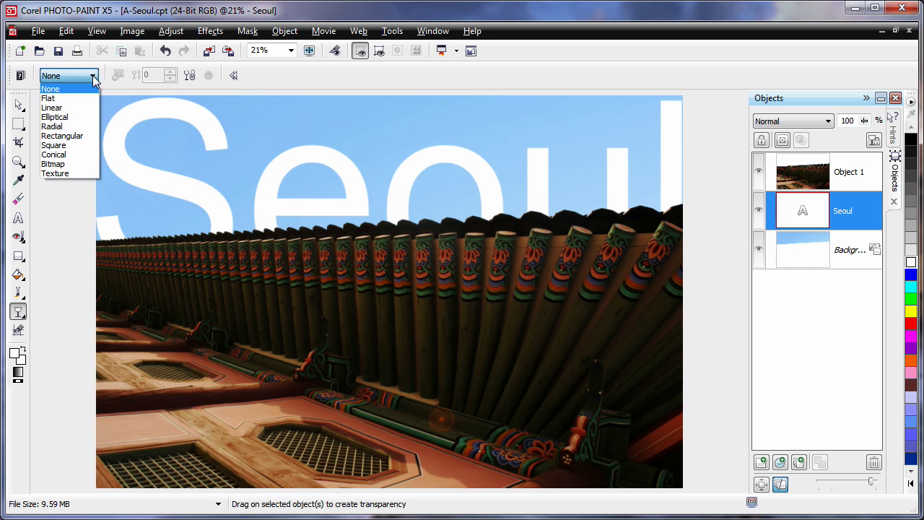
pyautogui.click(77, 98)
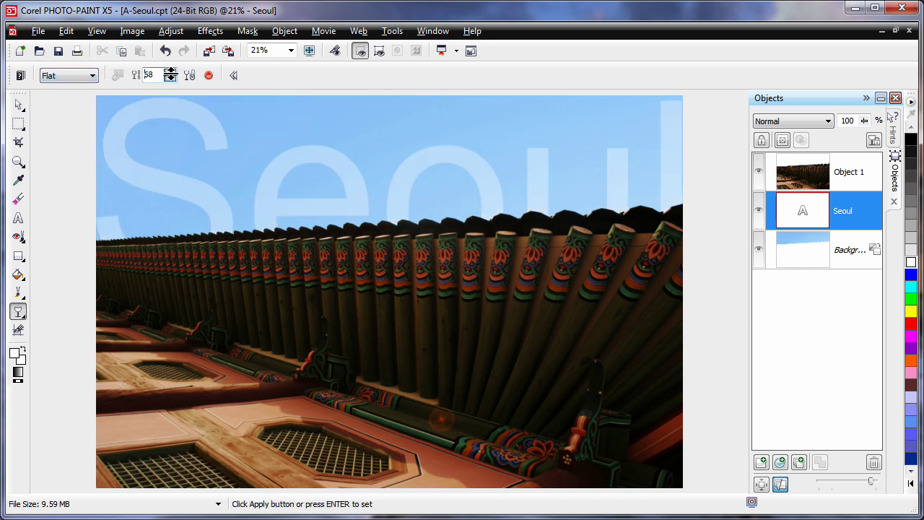
# - Set the Seoul text's transparency to 75
pyautogui.moveTo(170, 74); pyautogui.dragTo(171, 70)
pyautogui.click(170, 73)
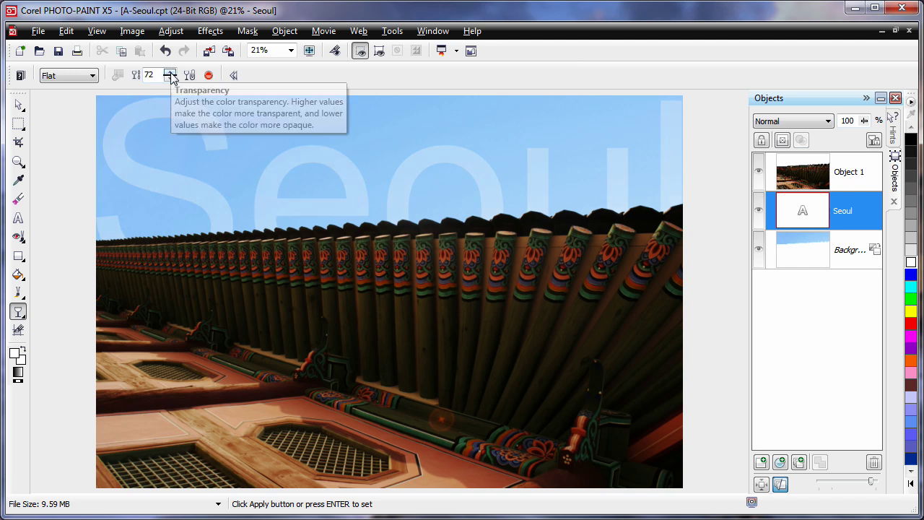
pyautogui.click(170, 73)
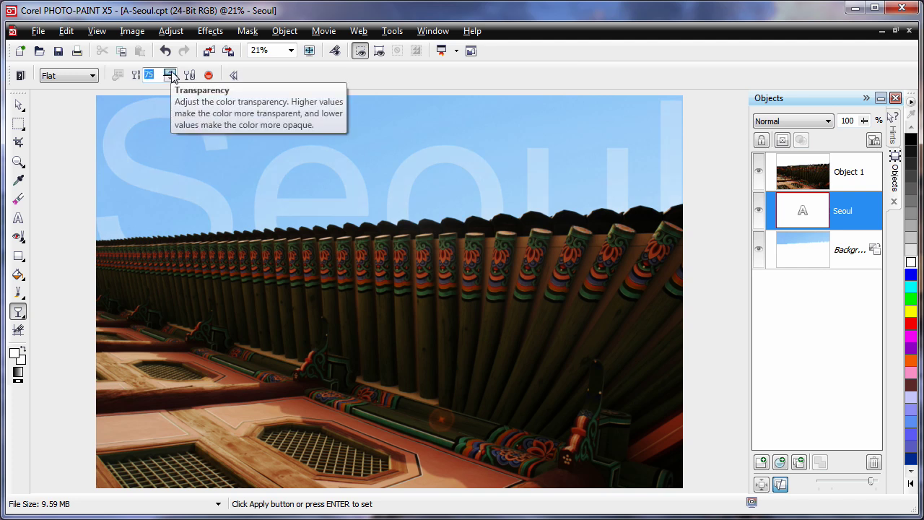
pyautogui.click(170, 72)
pyautogui.click(171, 73)
pyautogui.click(171, 73)
pyautogui.click(171, 78)
pyautogui.click(171, 79)
pyautogui.click(171, 79)
pyautogui.click(171, 78)
pyautogui.click(172, 78)
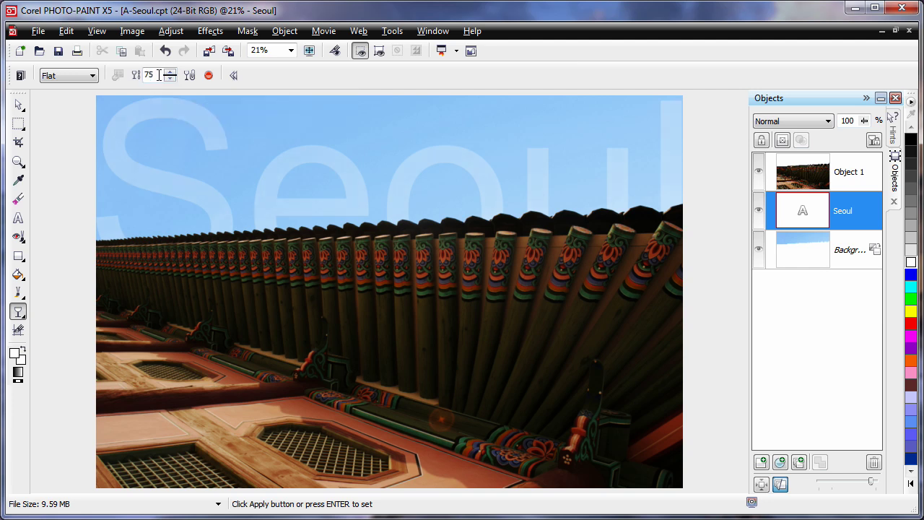
pyautogui.press('Return')
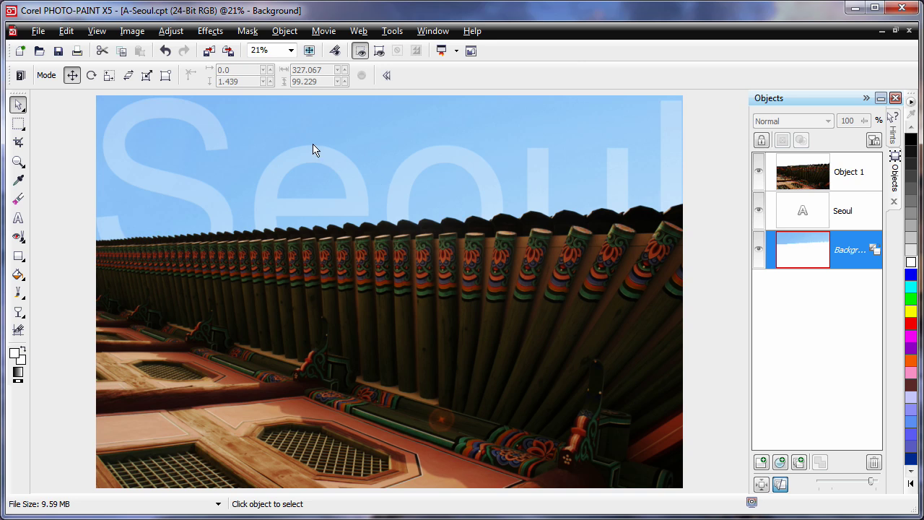
# - Import the flying-bird image F43014.cpt into the Seoul palace roof photo
pyautogui.click(208, 52)
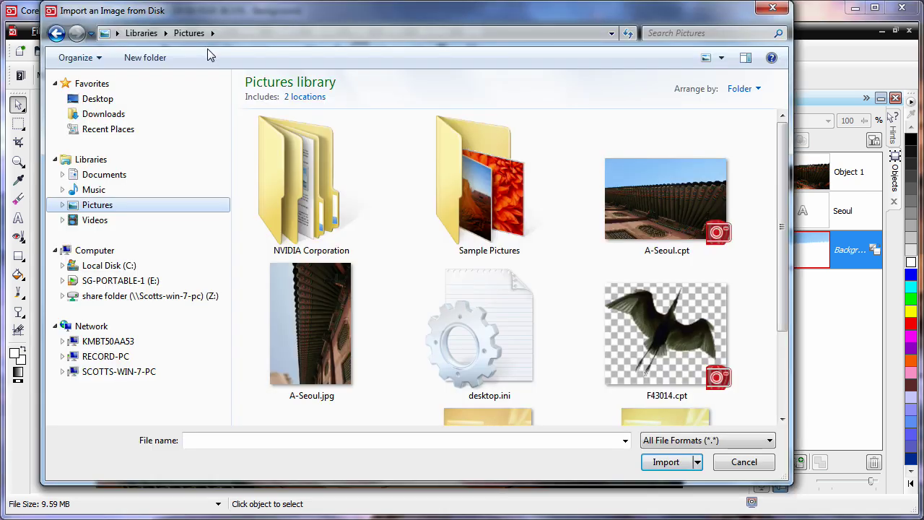
pyautogui.doubleClick(660, 329)
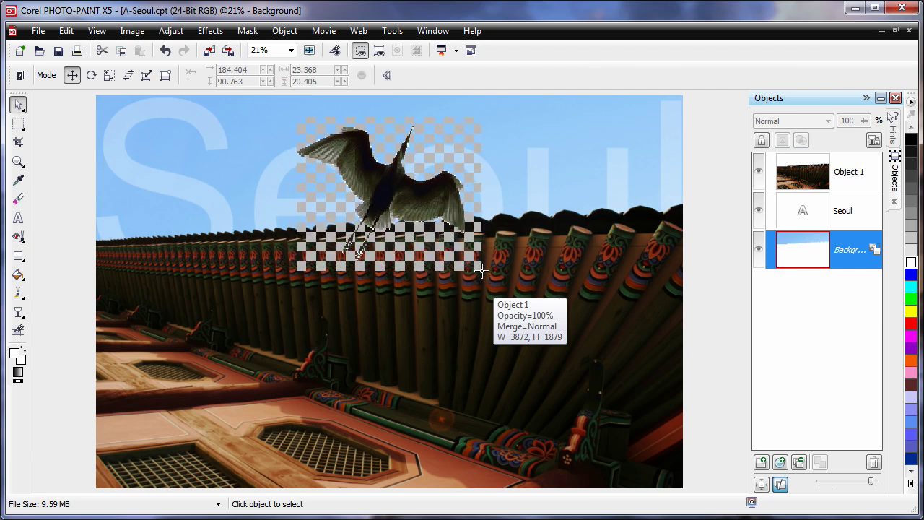
# - Drop the imported heron onto the photo and move it into the sky above the roof
pyautogui.click(375, 243)
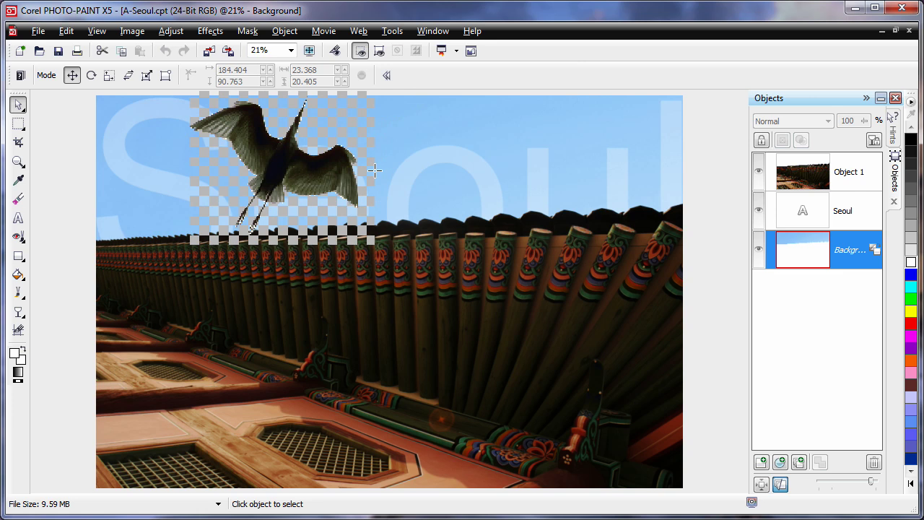
pyautogui.moveTo(355, 146); pyautogui.dragTo(393, 183)
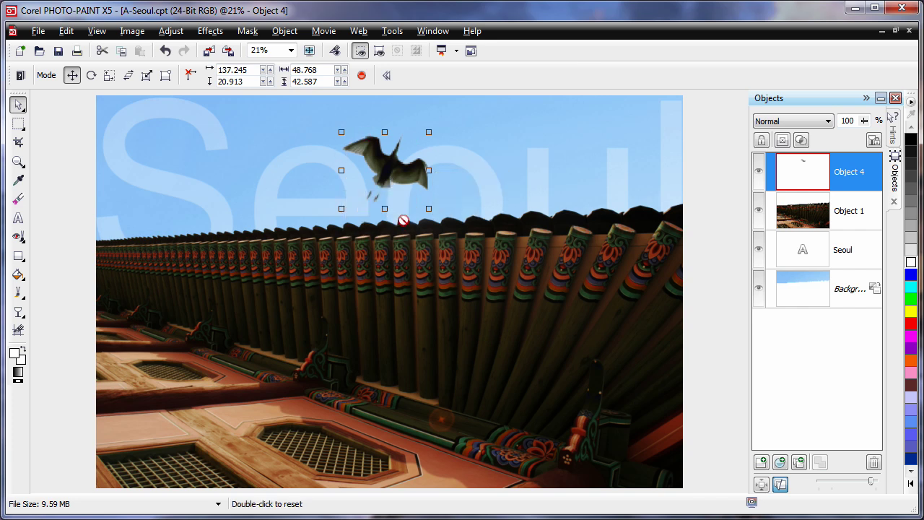
# - Try rotating, distorting and perspective-adjusting the bird, undoing each attempt
pyautogui.click(388, 175)
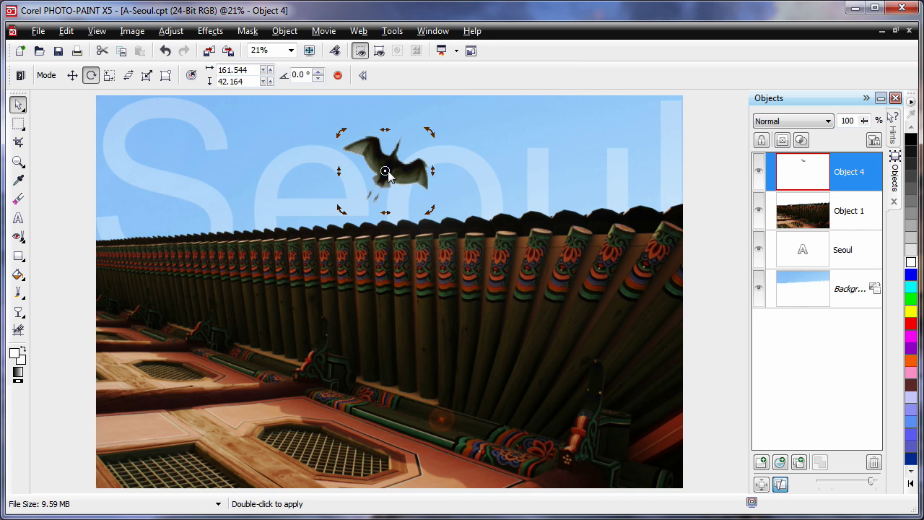
pyautogui.moveTo(431, 131); pyautogui.dragTo(426, 211)
pyautogui.moveTo(371, 186)
pyautogui.mouseDown()
pyautogui.moveTo(382, 180)
pyautogui.moveTo(375, 173)
pyautogui.mouseUp()
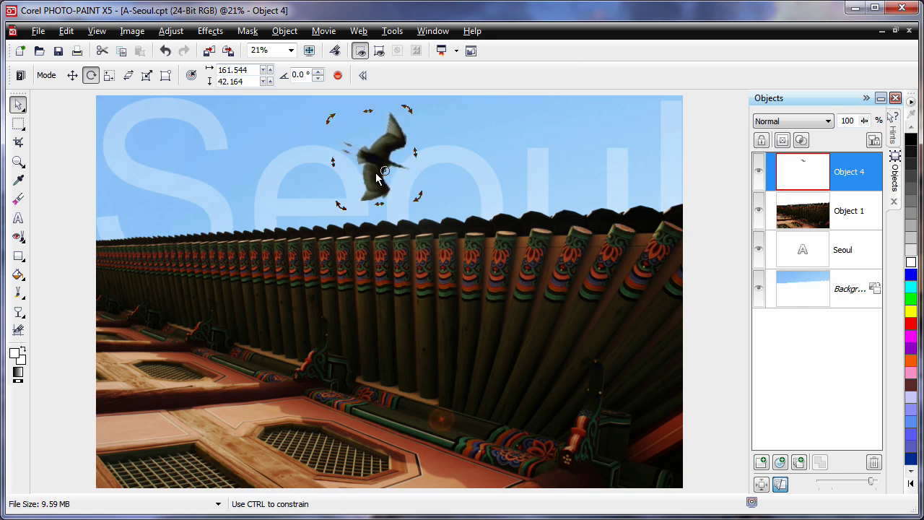
pyautogui.click(376, 173)
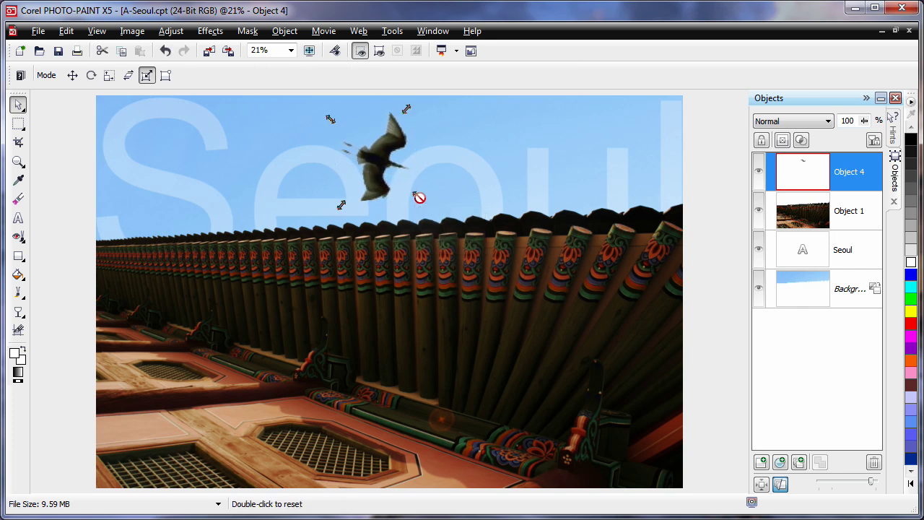
pyautogui.hotkey('ctrl', 'z')
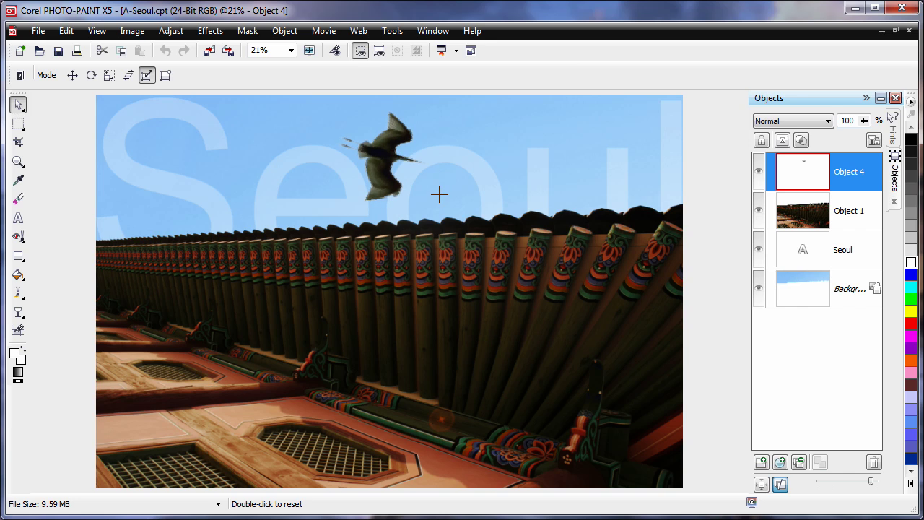
pyautogui.click(426, 188)
pyautogui.click(412, 184)
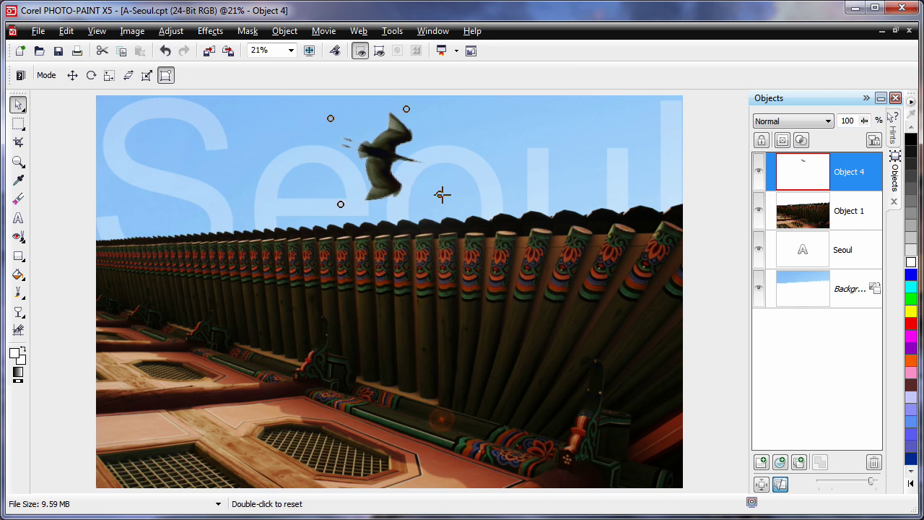
pyautogui.hotkey('ctrl', 'z')
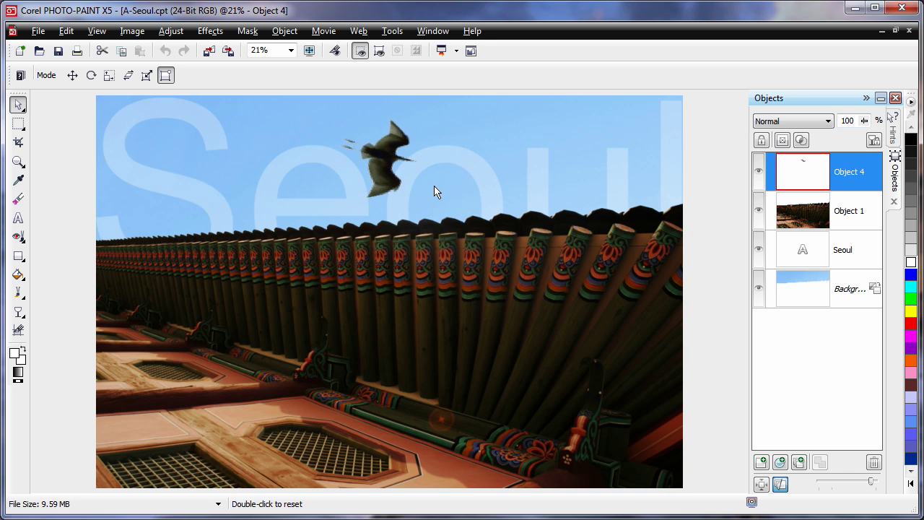
pyautogui.click(434, 191)
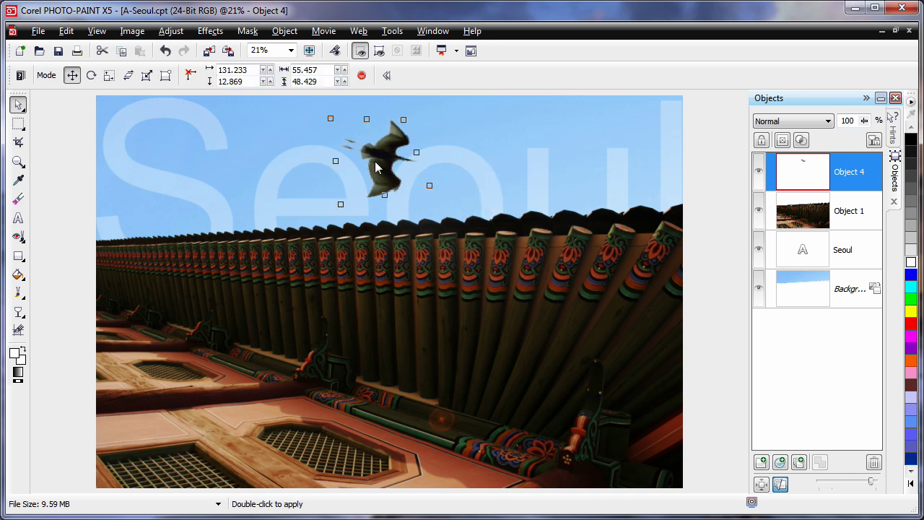
pyautogui.hotkey('ctrl', 'z')
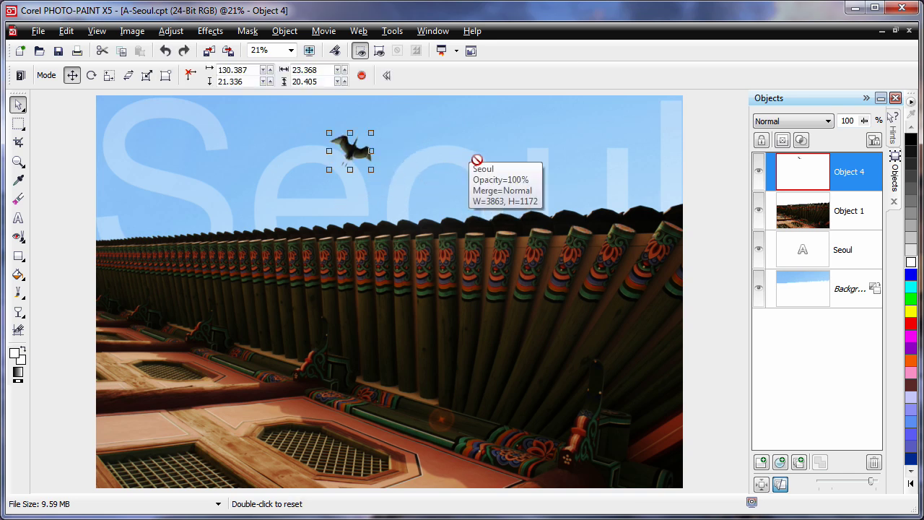
# - Tilt the bird, enlarge it to 40.809 × 47.752, nudge it higher and apply the transform
pyautogui.click(371, 151)
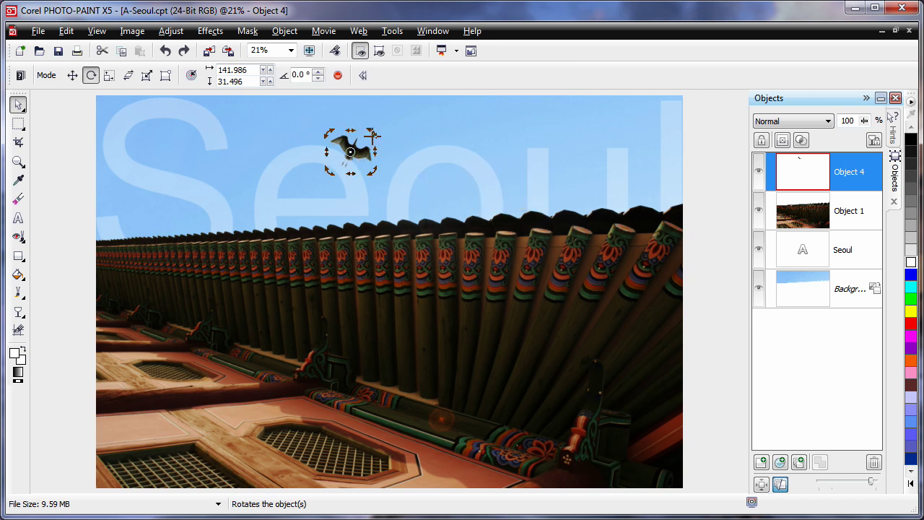
pyautogui.moveTo(371, 133); pyautogui.dragTo(383, 189)
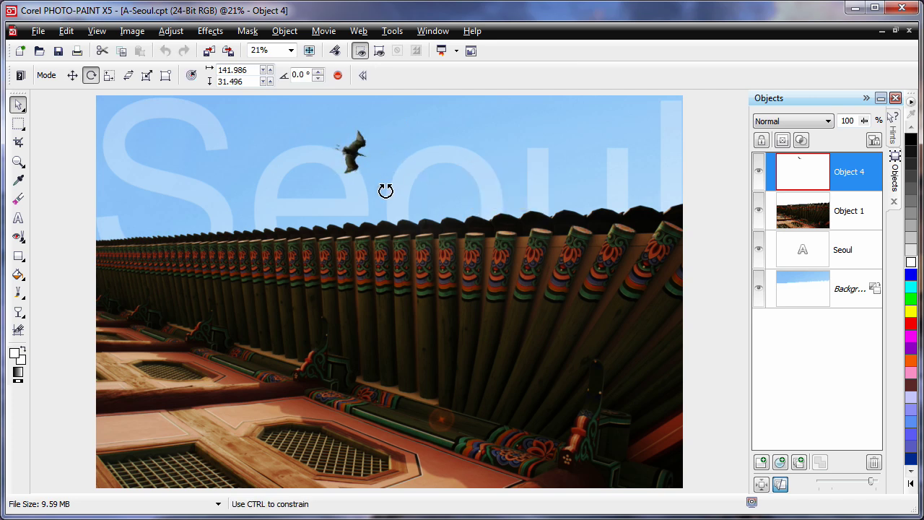
pyautogui.doubleClick(386, 149)
pyautogui.click(386, 149)
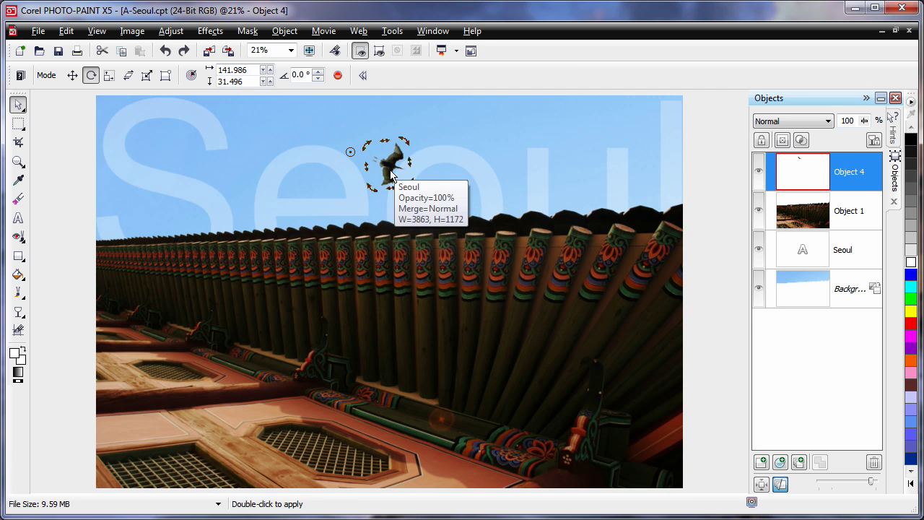
pyautogui.click(382, 166)
pyautogui.click(390, 180)
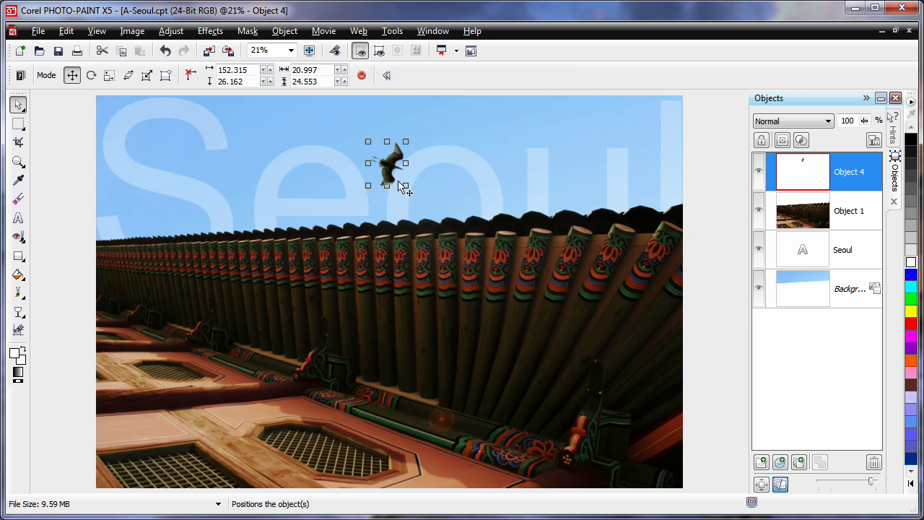
pyautogui.moveTo(408, 183); pyautogui.dragTo(417, 206)
pyautogui.moveTo(379, 171); pyautogui.dragTo(378, 165)
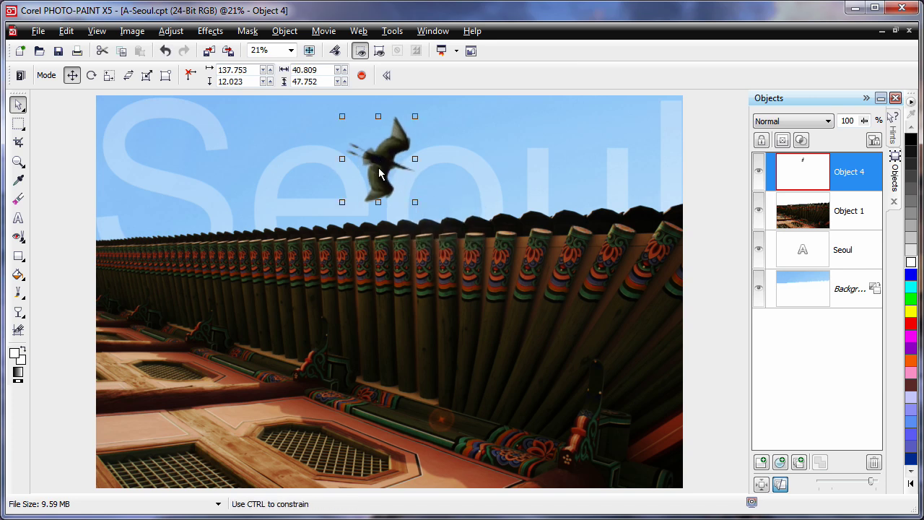
pyautogui.rightClick(378, 165)
pyautogui.click(416, 179)
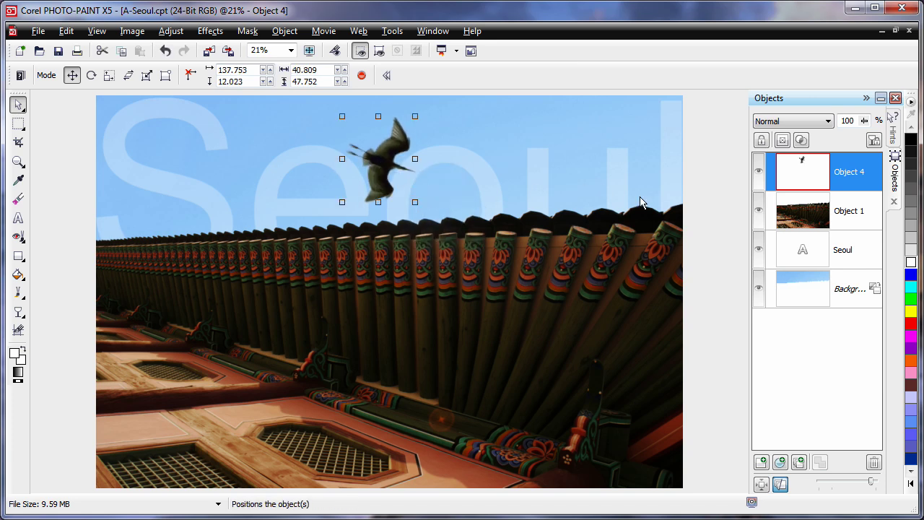
pyautogui.click(719, 207)
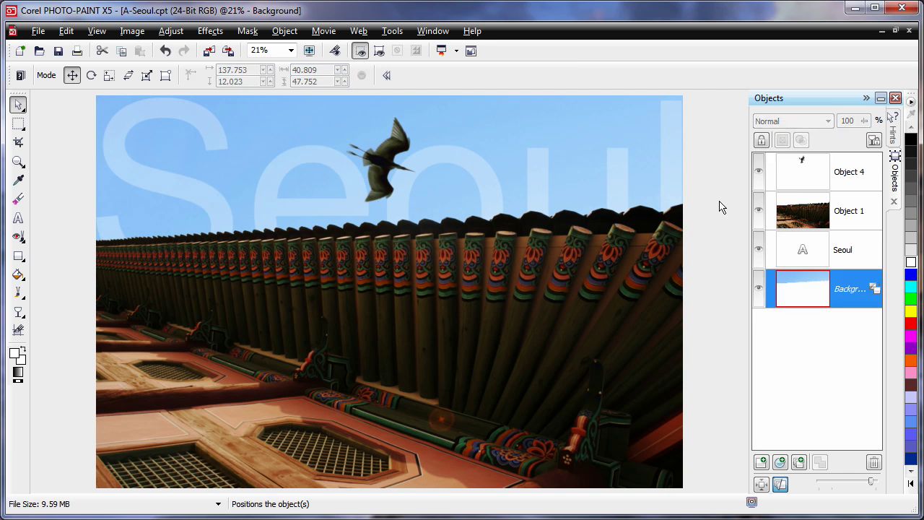
# - Group Object 4 (the heron) with Object 1 (the roof) in the Objects docker
pyautogui.click(817, 170)
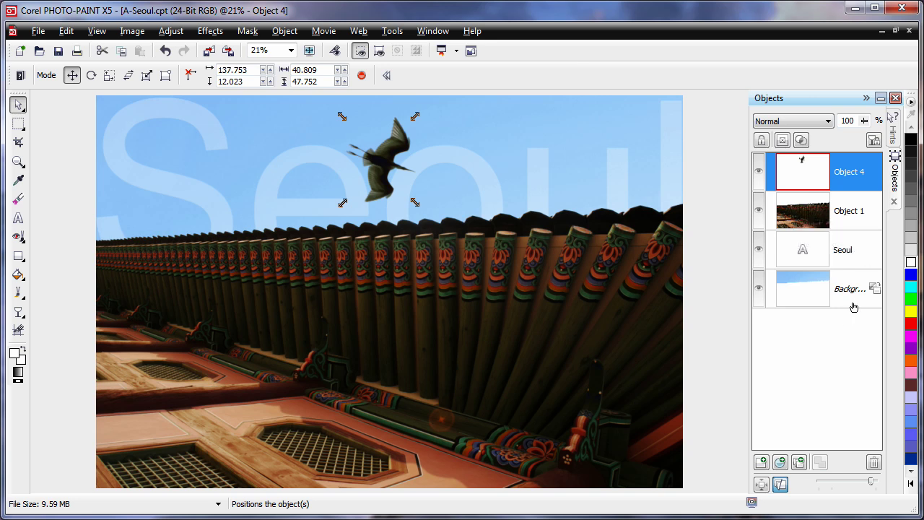
pyautogui.click(805, 214)
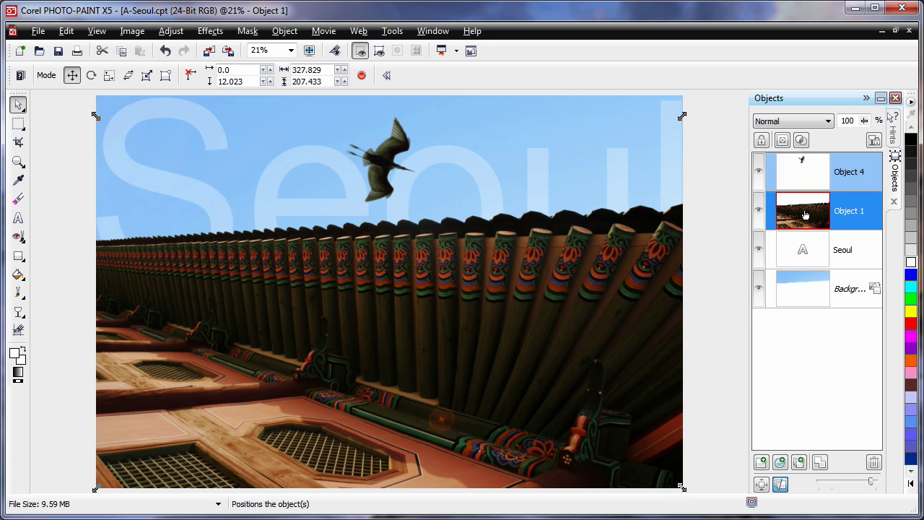
pyautogui.rightClick(805, 214)
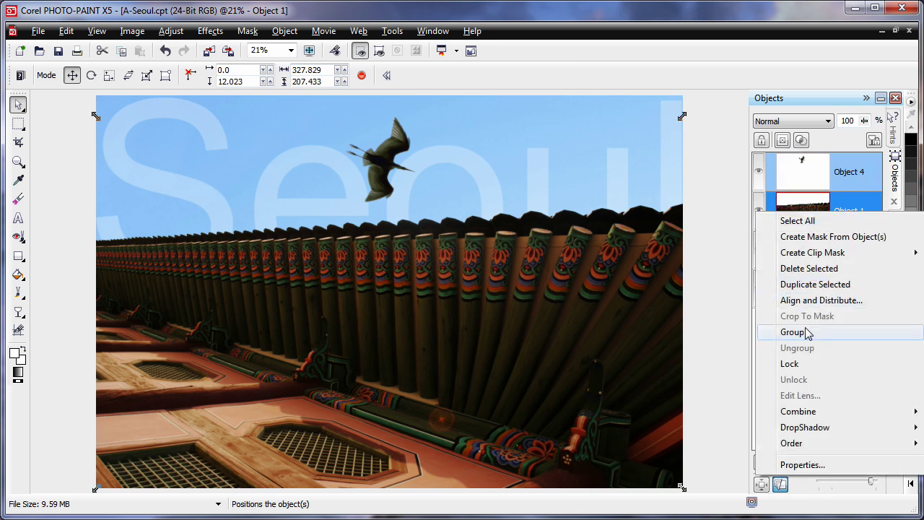
pyautogui.click(792, 332)
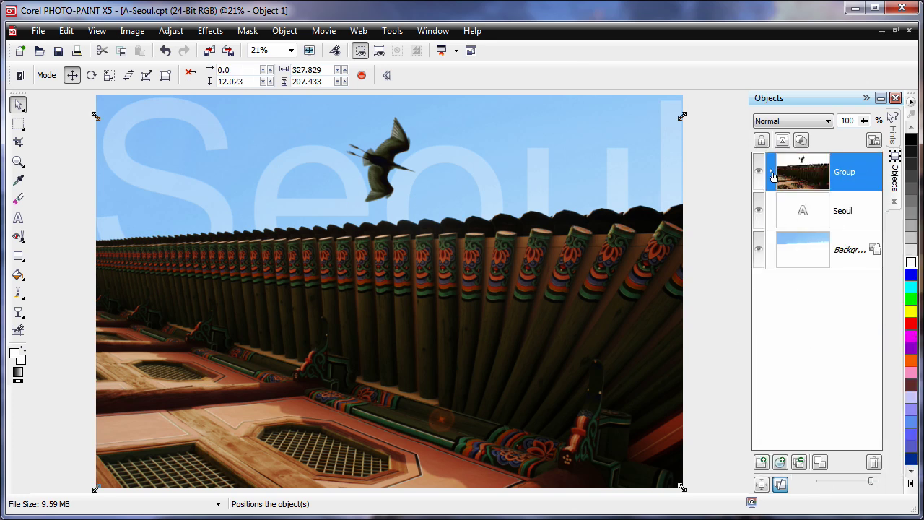
pyautogui.click(771, 174)
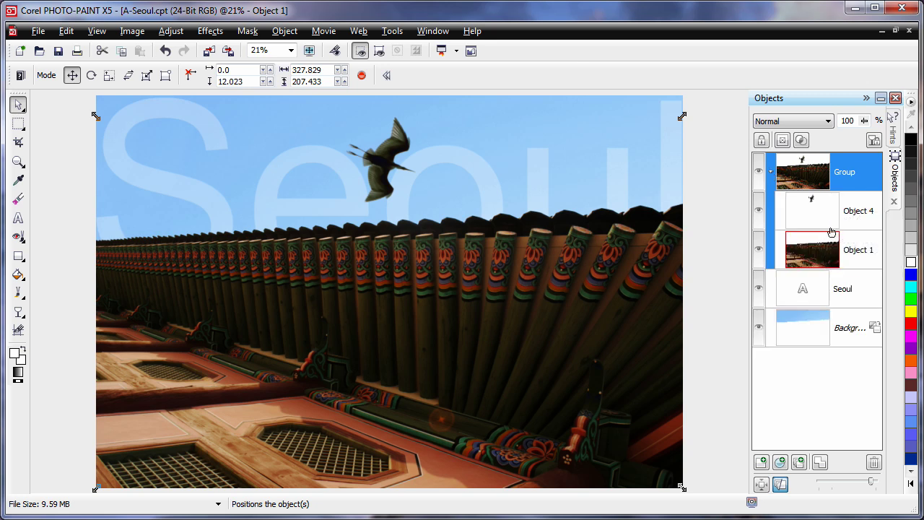
pyautogui.click(771, 175)
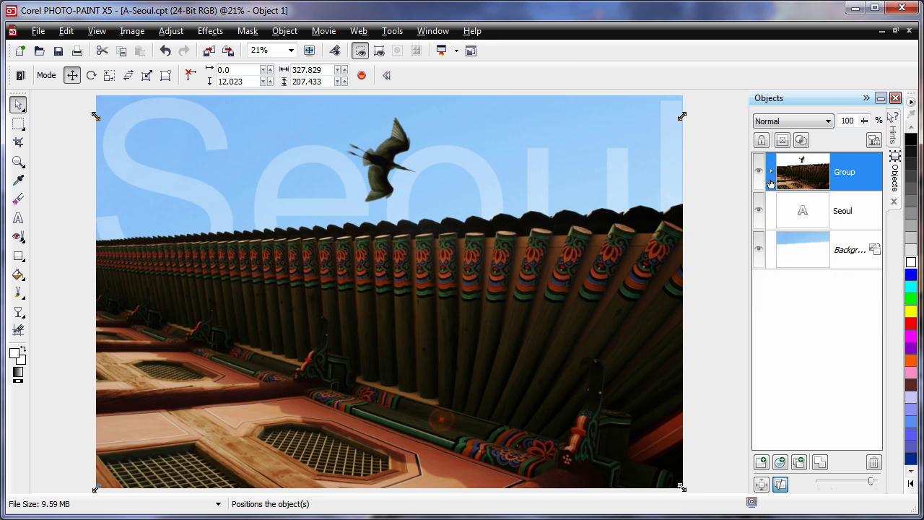
pyautogui.click(715, 247)
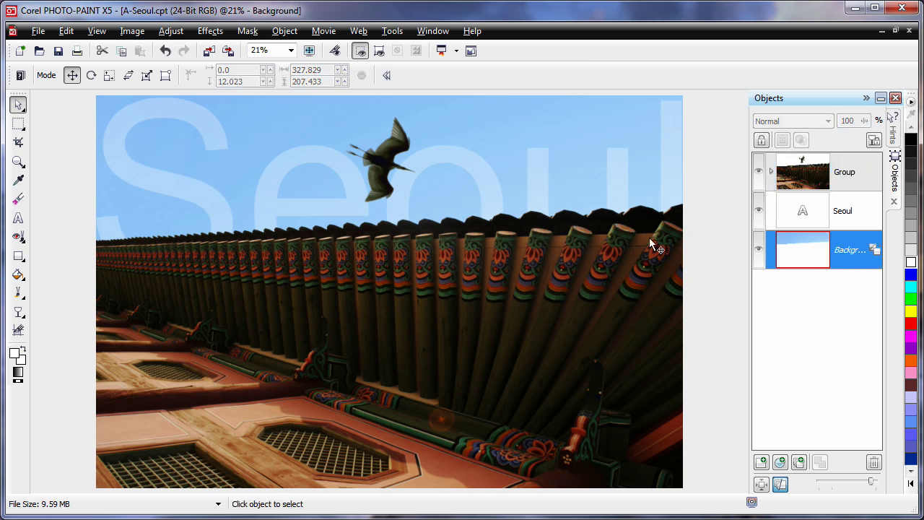
# - Rotate the whole image 90° counterclockwise into portrait and zoom to fit with F4
pyautogui.click(132, 32)
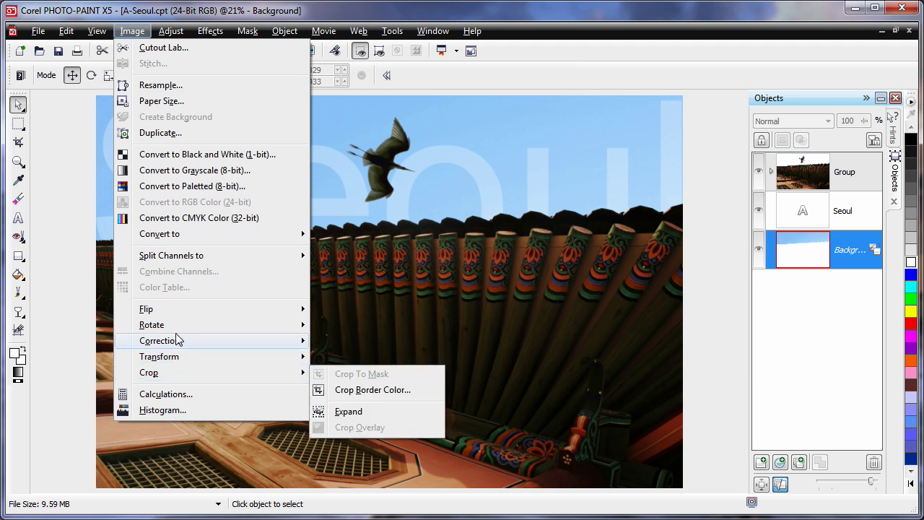
pyautogui.moveTo(178, 329)
pyautogui.click(375, 341)
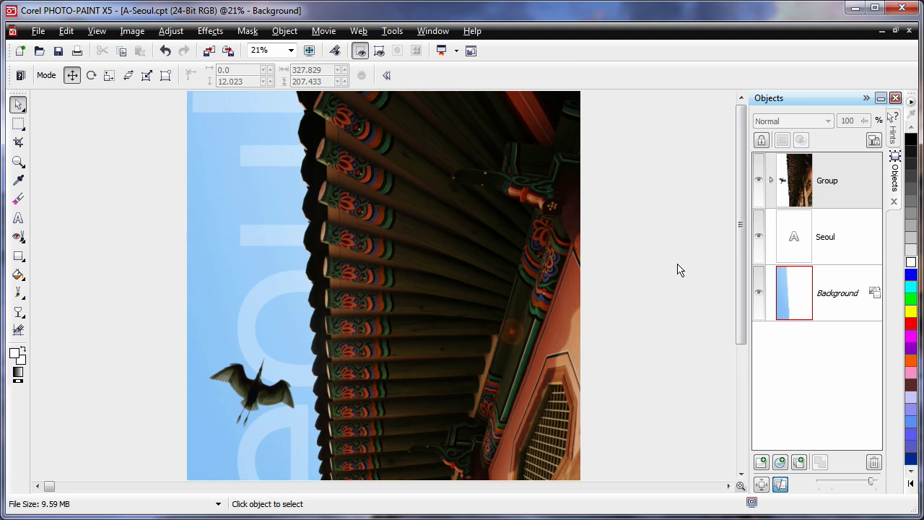
pyautogui.press('F4')
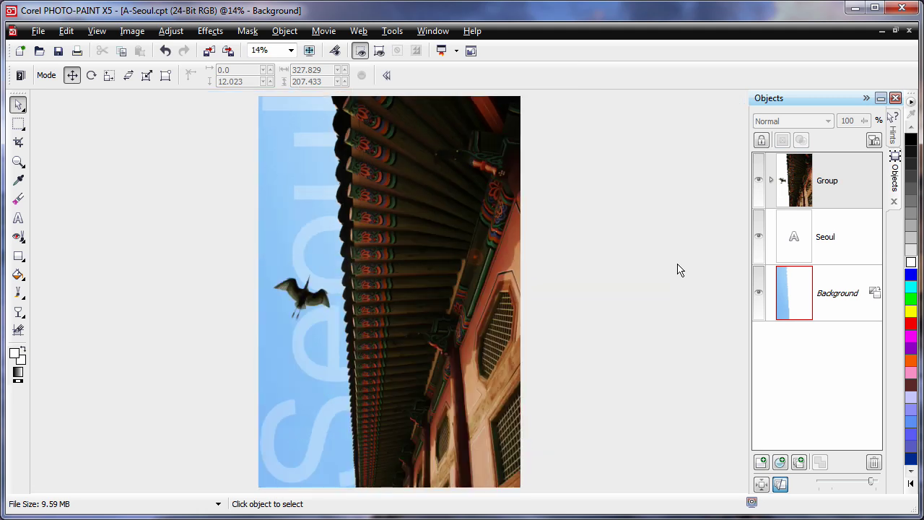